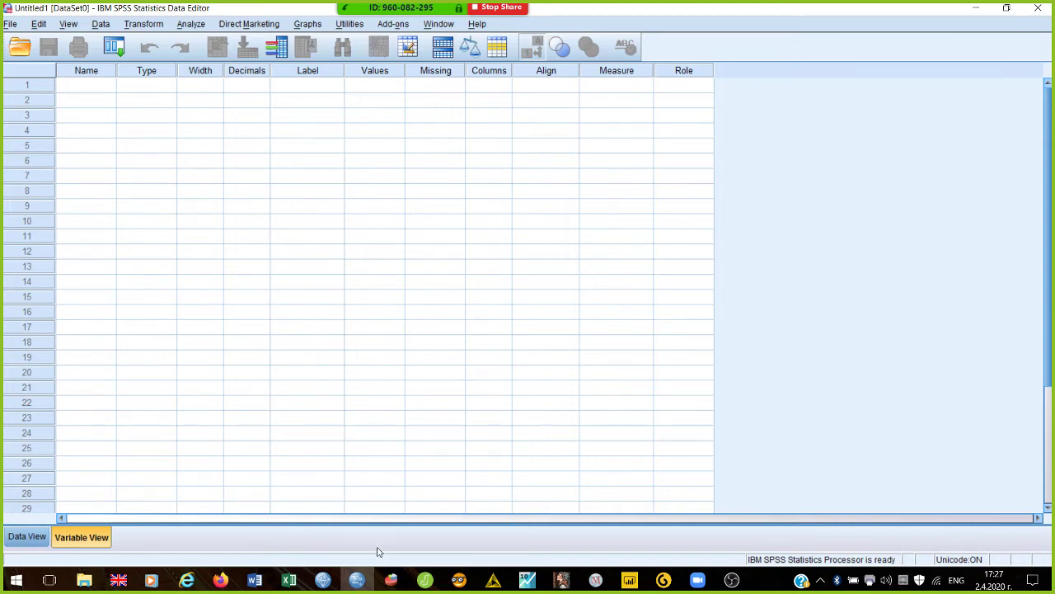
Switch to the PSPPIRE Data Editor, examine its available analysis procedures, and close it.
{"action": "left_click", "coordinate": [392, 582]}
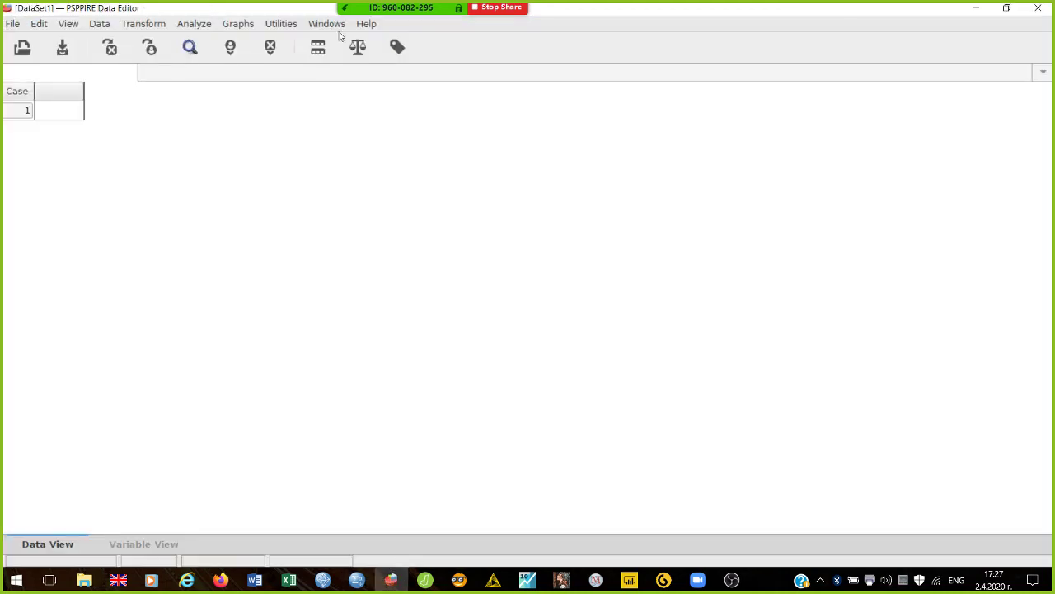
{"action": "left_click", "coordinate": [202, 25]}
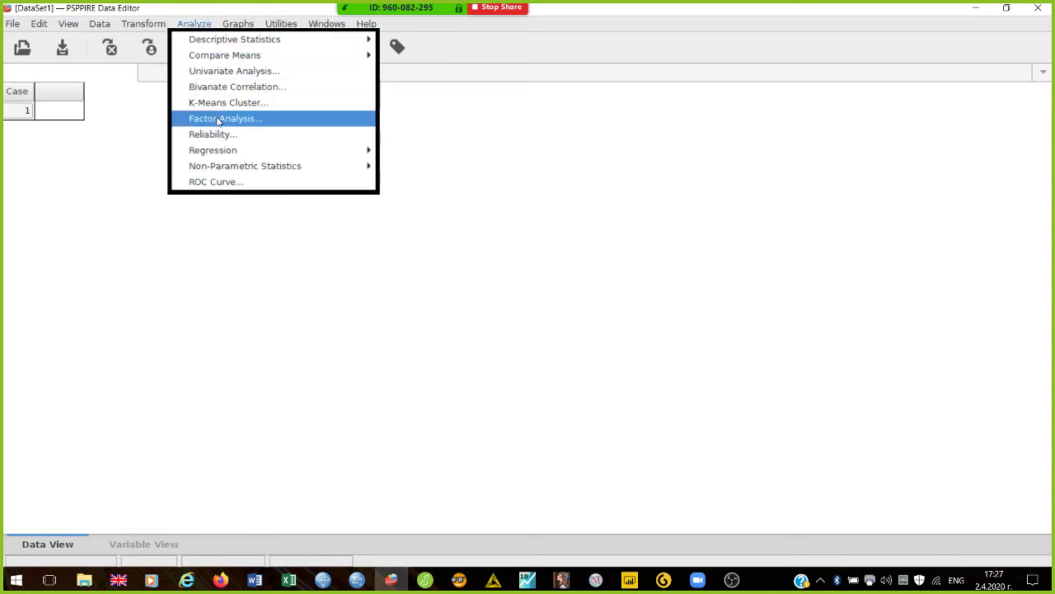
{"action": "mouse_move", "coordinate": [230, 154]}
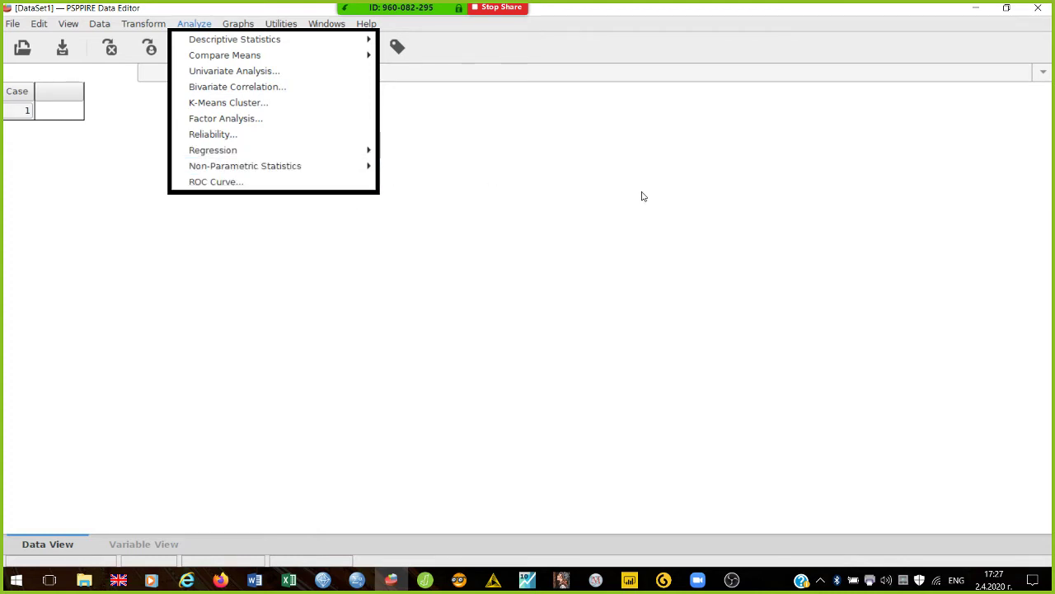
{"action": "left_click", "coordinate": [1041, 10]}
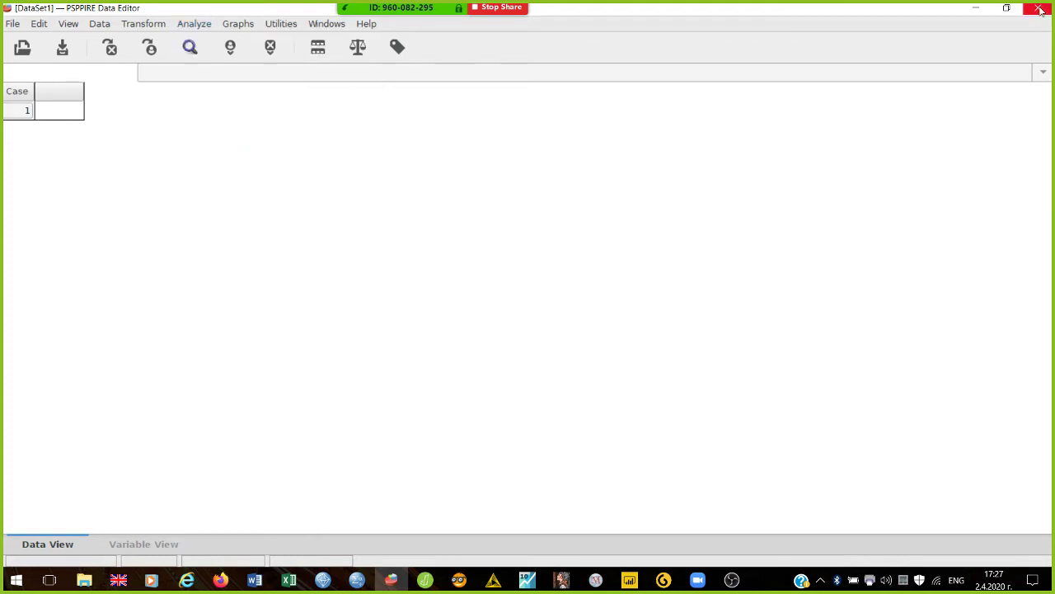
{"action": "left_click", "coordinate": [1040, 9]}
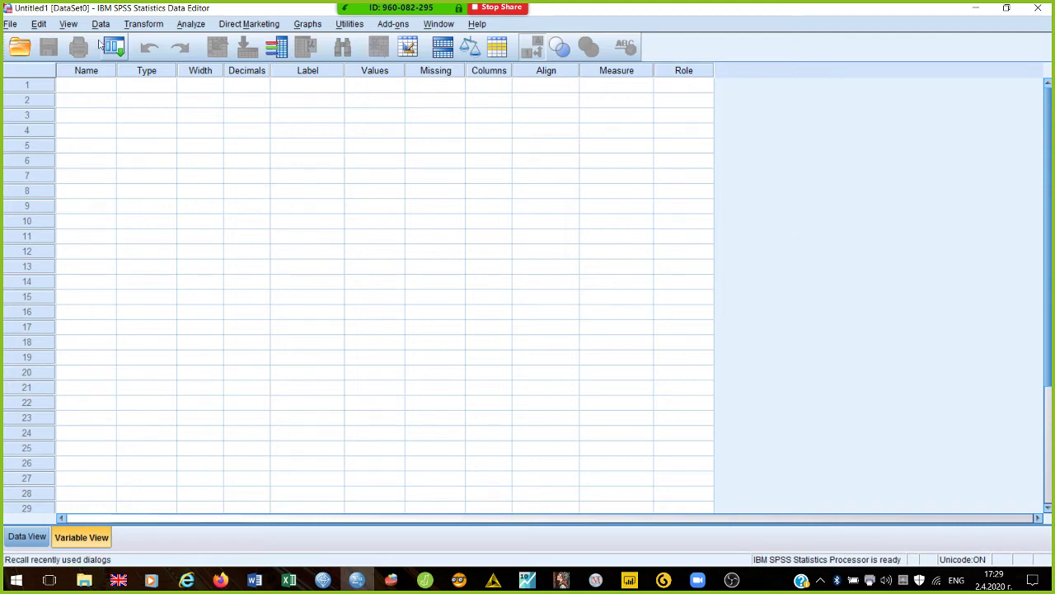
Start opening a data file and browse to the Program Files (x86) folder on Local Disk (C:).
{"action": "left_click", "coordinate": [10, 25]}
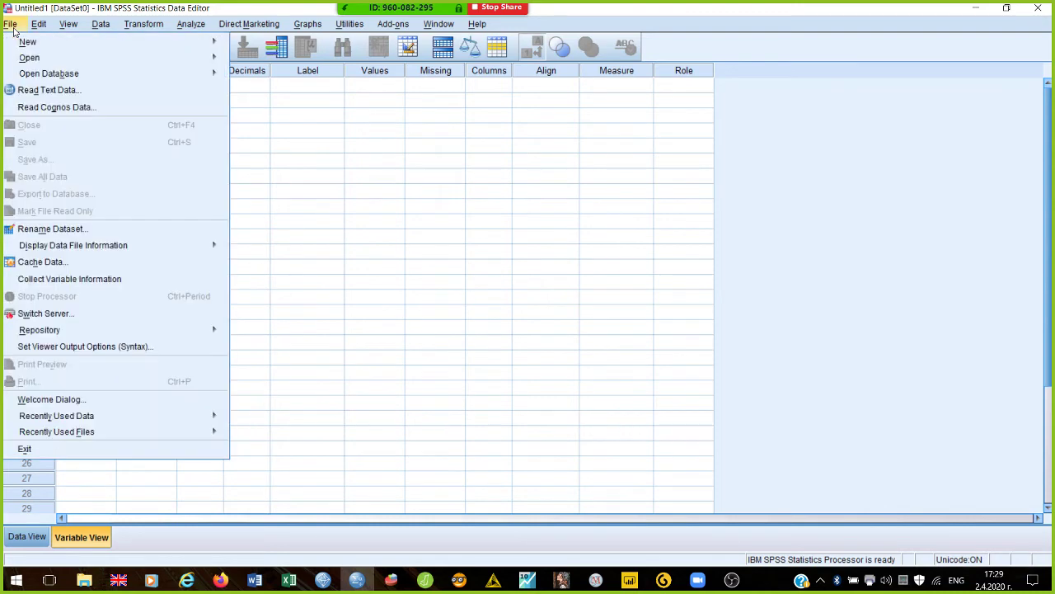
{"action": "mouse_move", "coordinate": [219, 57]}
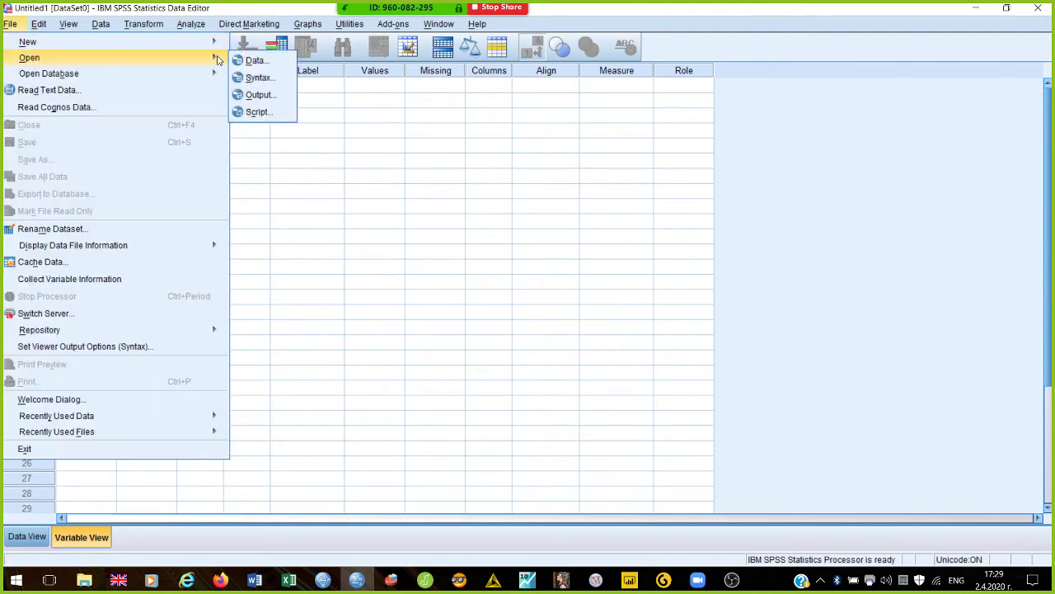
{"action": "left_click", "coordinate": [265, 63]}
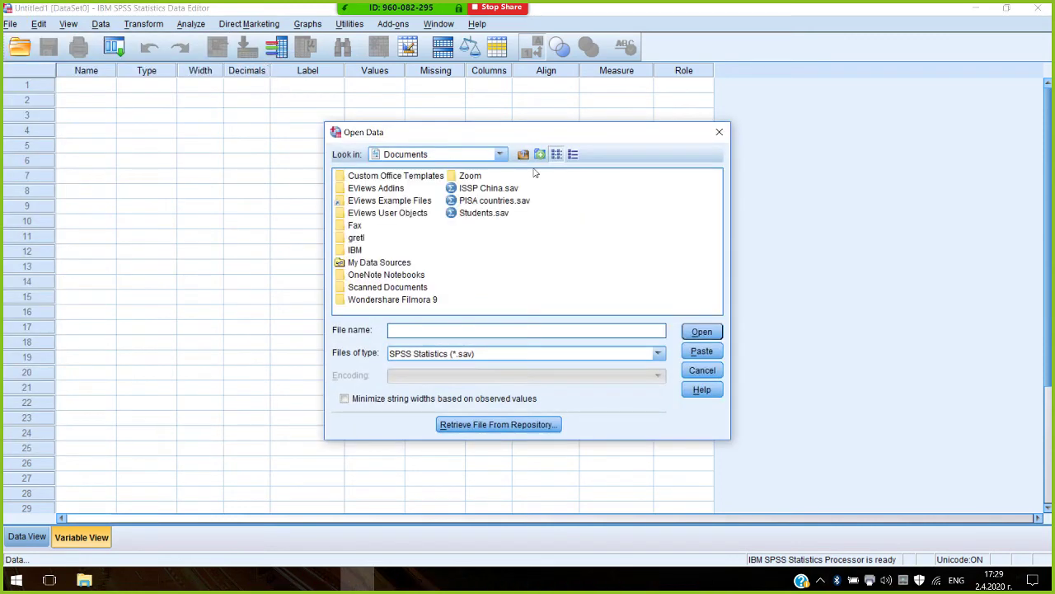
{"action": "left_click", "coordinate": [499, 154]}
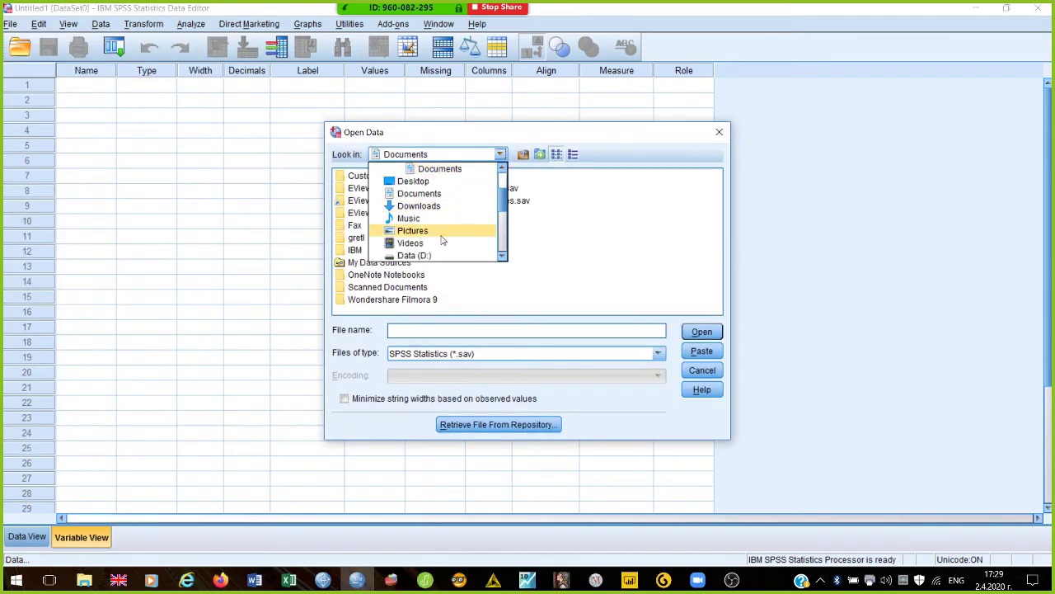
{"action": "scroll", "coordinate": [498, 221], "scroll_direction": "up", "scroll_amount": 2}
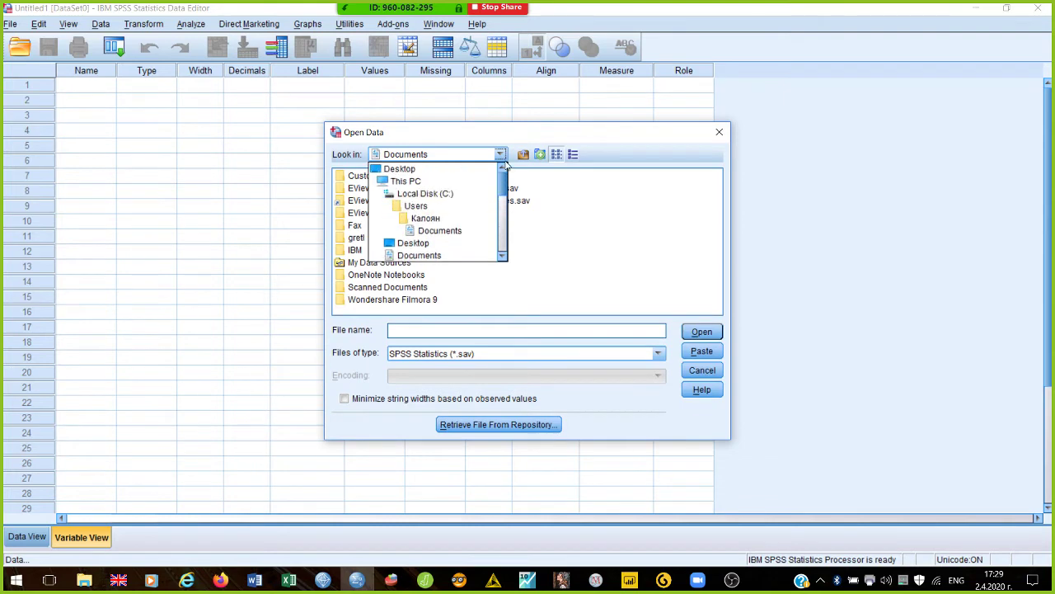
{"action": "left_click", "coordinate": [451, 194]}
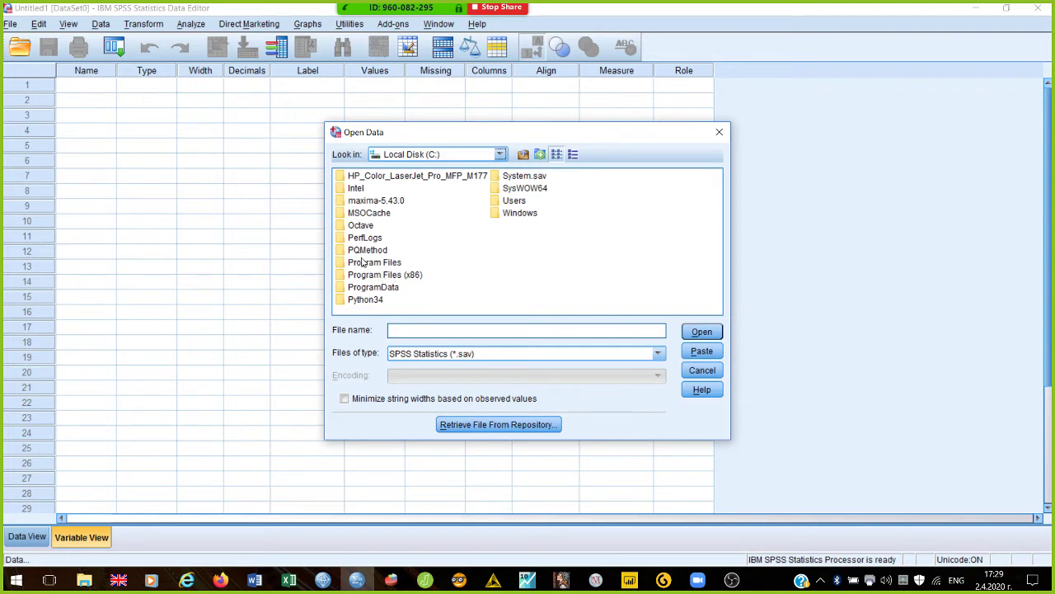
{"action": "left_click", "coordinate": [384, 262]}
{"action": "left_click", "coordinate": [388, 277]}
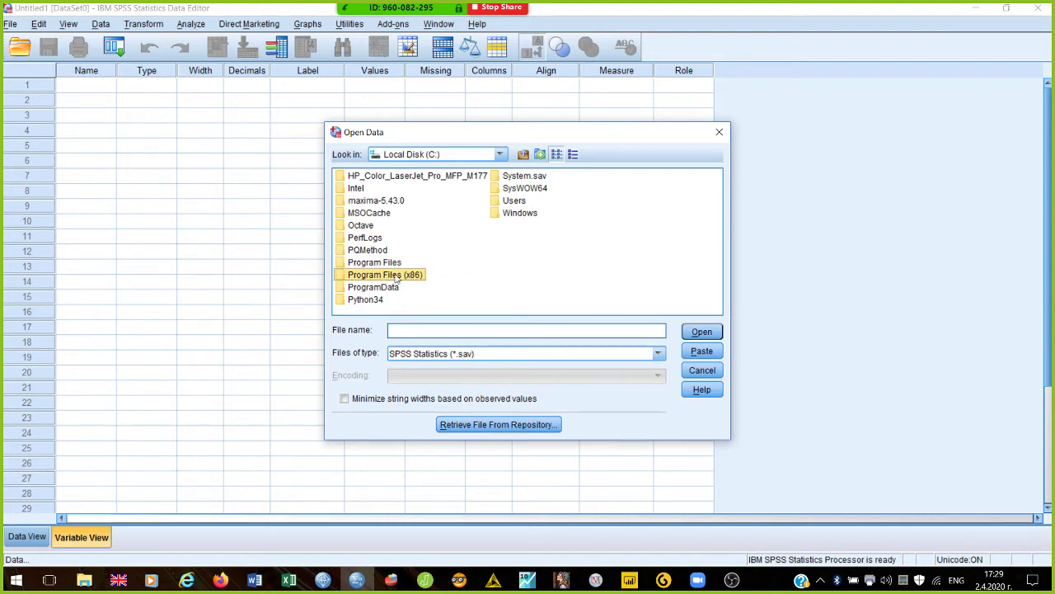
{"action": "left_click", "coordinate": [396, 277]}
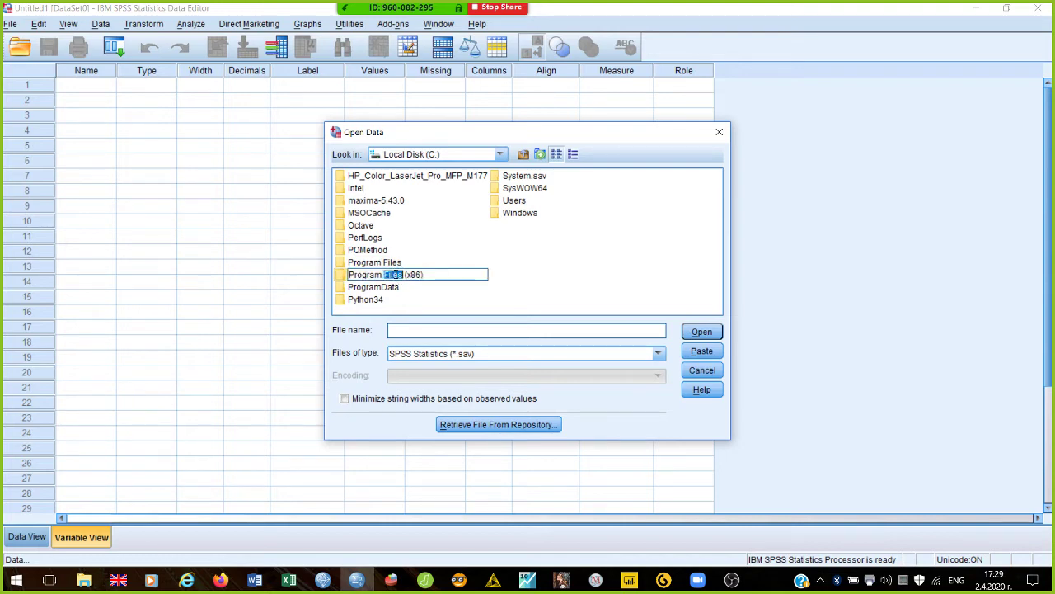
{"action": "left_click", "coordinate": [433, 274]}
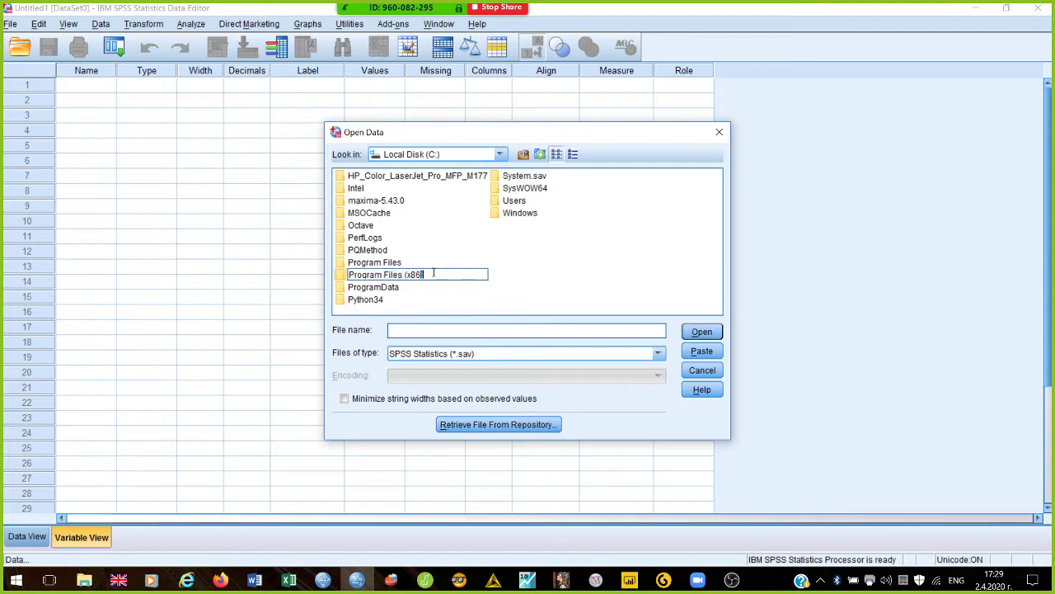
{"action": "double_click", "coordinate": [342, 276]}
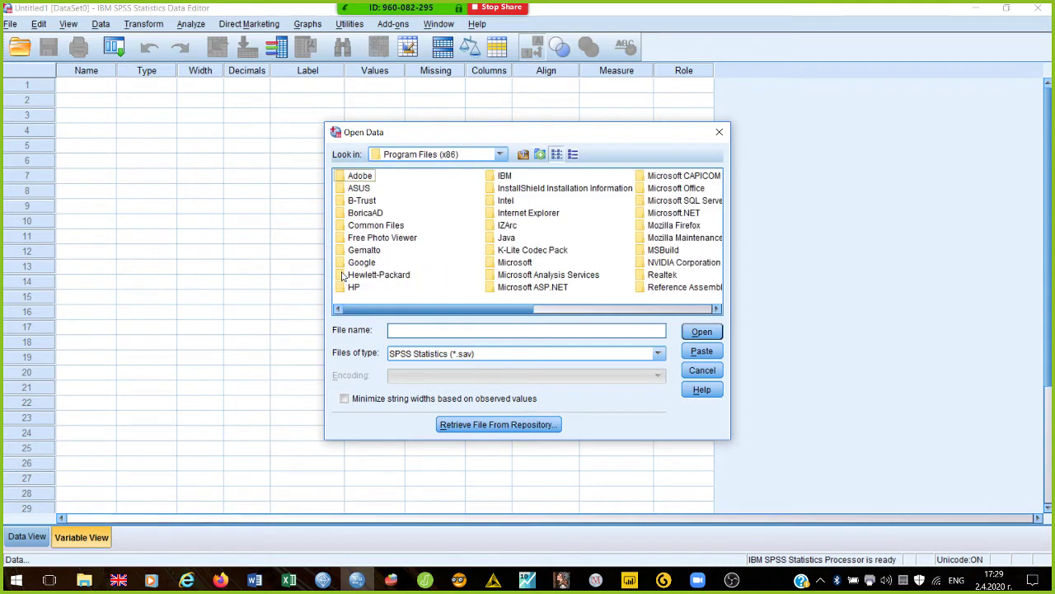
Open the sample data file bankloan.sav from the IBM\SPSS\Statistics\22\Samples\English folder.
{"action": "double_click", "coordinate": [491, 178]}
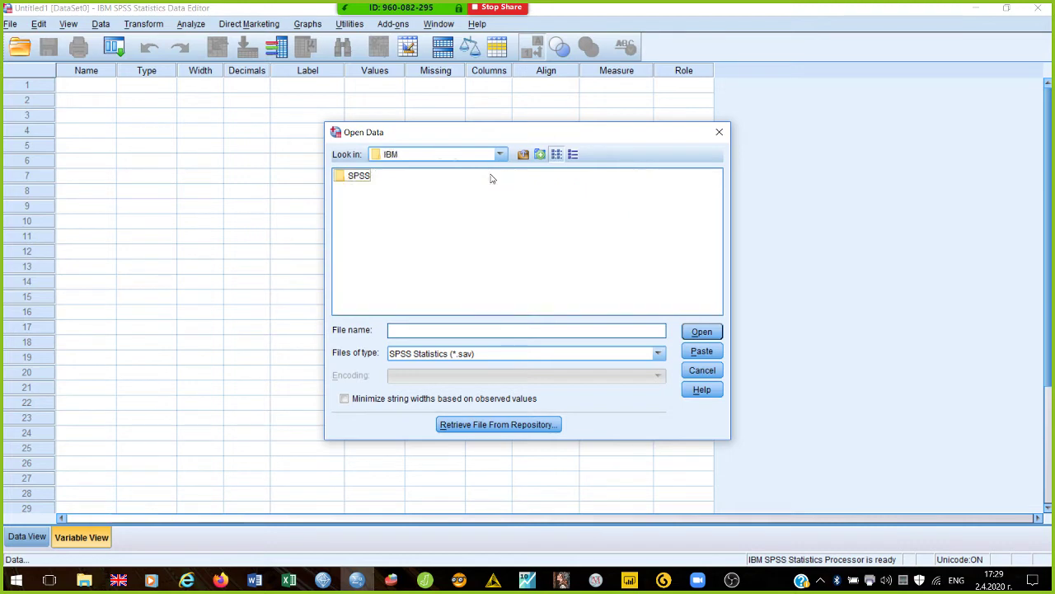
{"action": "double_click", "coordinate": [354, 177]}
{"action": "double_click", "coordinate": [354, 177]}
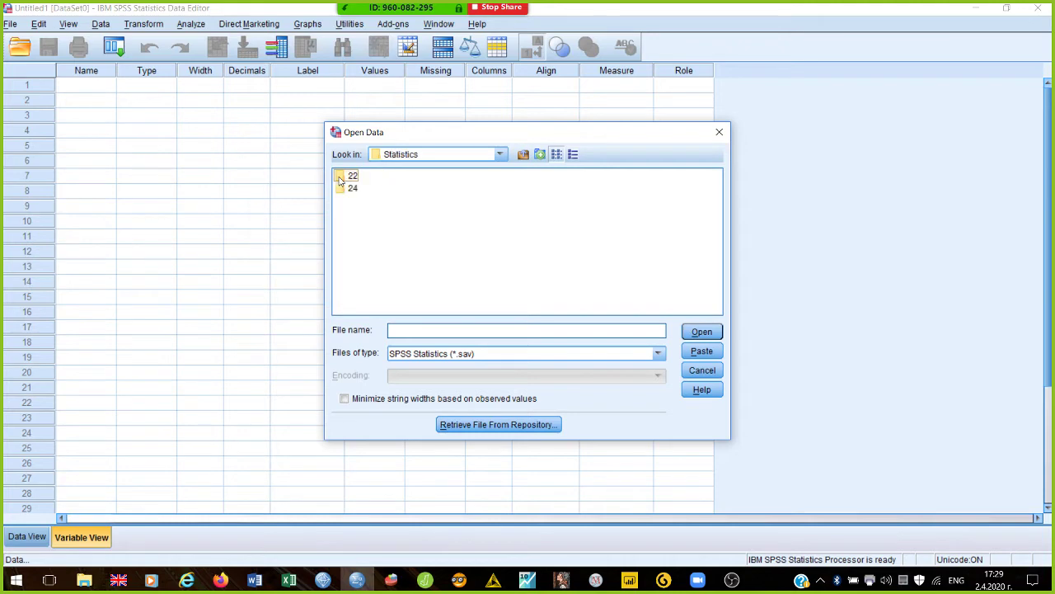
{"action": "double_click", "coordinate": [351, 176]}
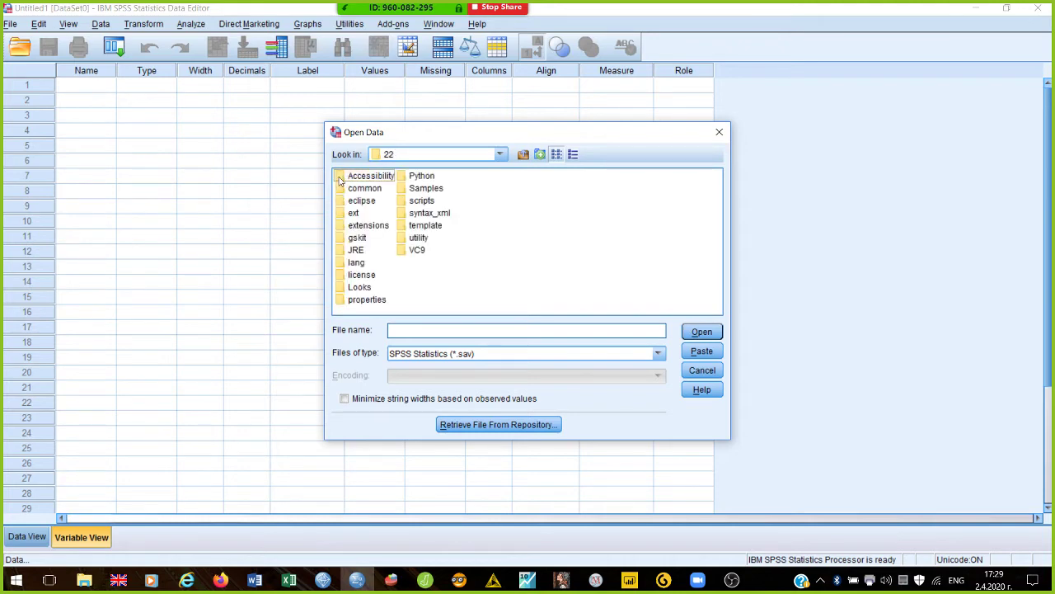
{"action": "left_click", "coordinate": [401, 189]}
{"action": "double_click", "coordinate": [402, 190]}
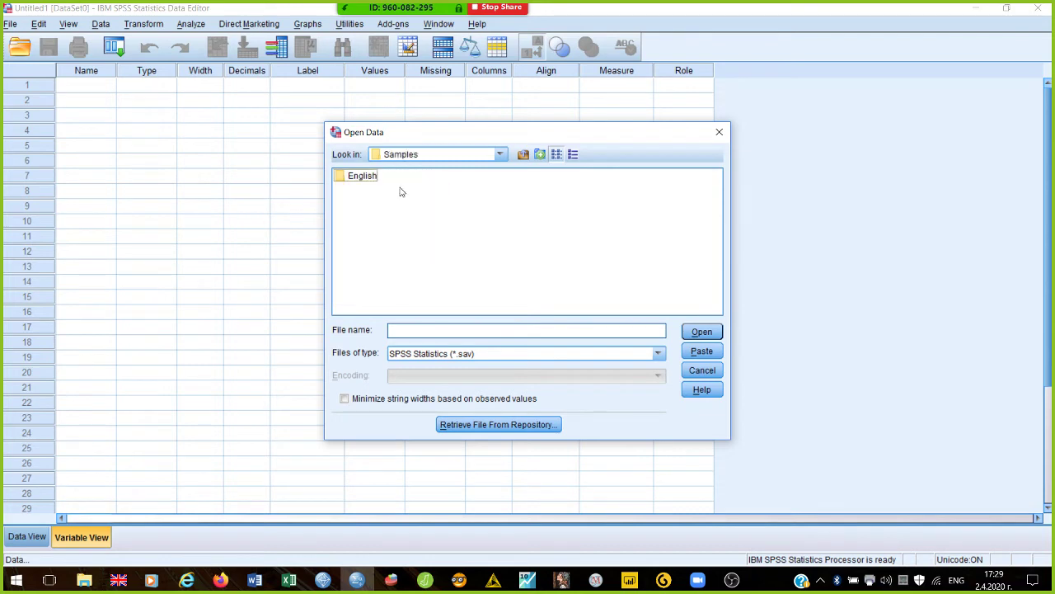
{"action": "double_click", "coordinate": [354, 176]}
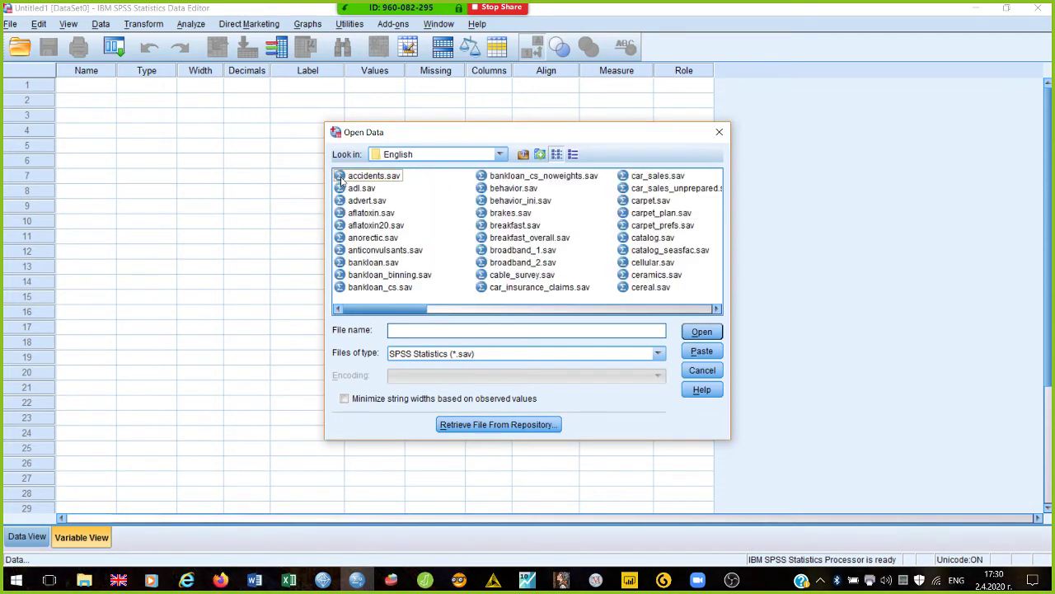
{"action": "left_click", "coordinate": [368, 265]}
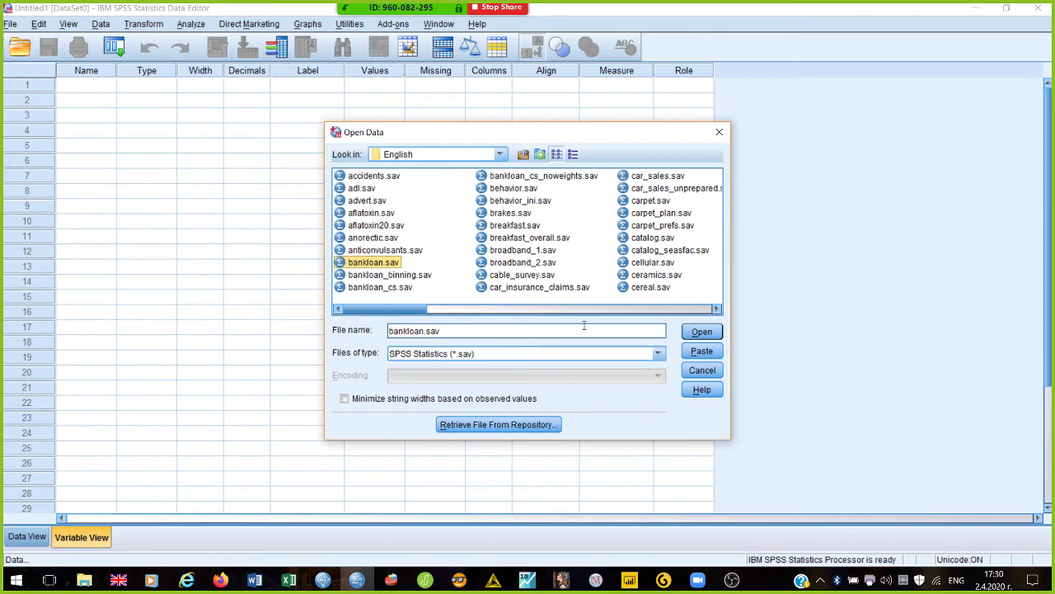
{"action": "left_click", "coordinate": [702, 332]}
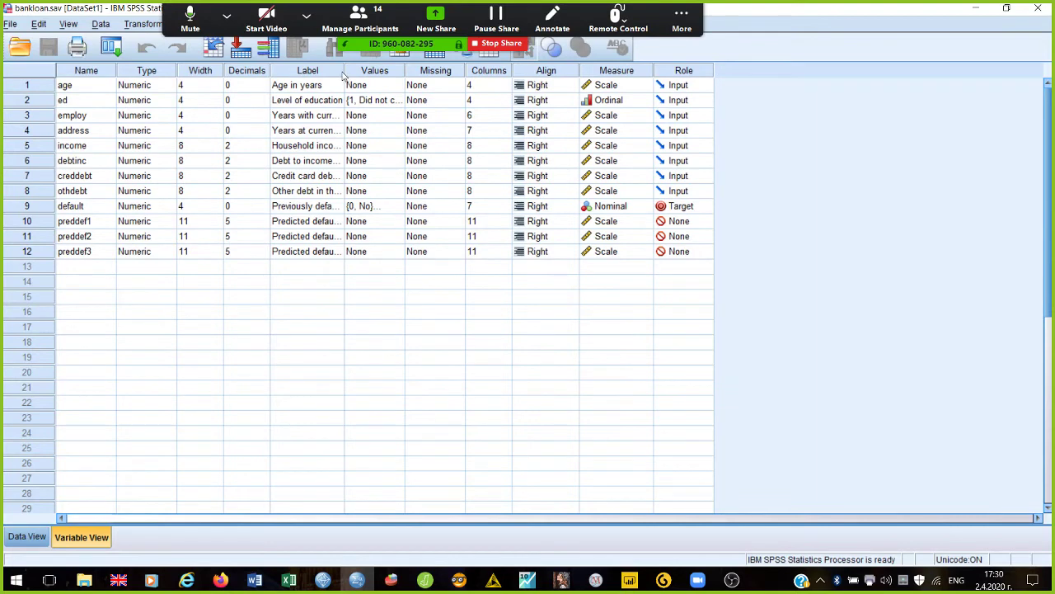
Resize the Label column to fit the full variable labels, and select the label of the default variable.
{"action": "left_click_drag", "start_coordinate": [343, 74], "coordinate": [420, 99]}
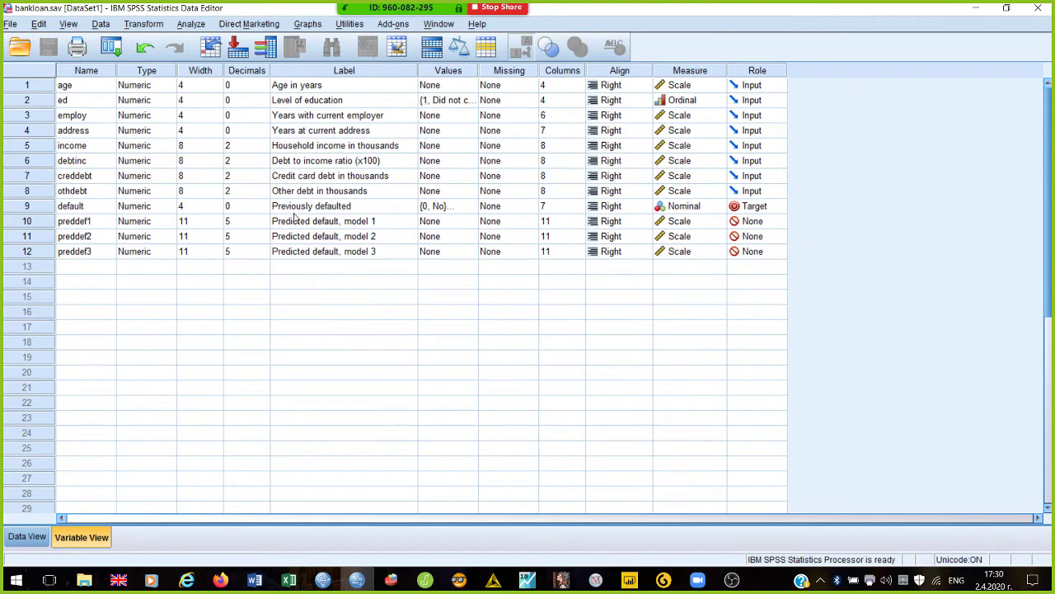
{"action": "left_click_drag", "start_coordinate": [301, 221], "coordinate": [303, 239]}
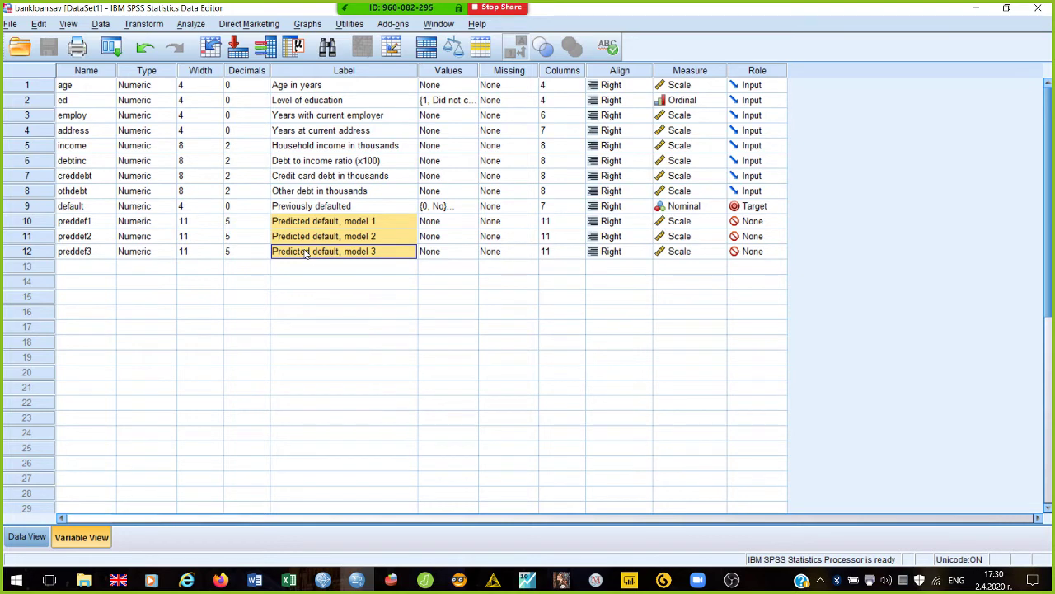
{"action": "left_click", "coordinate": [320, 206]}
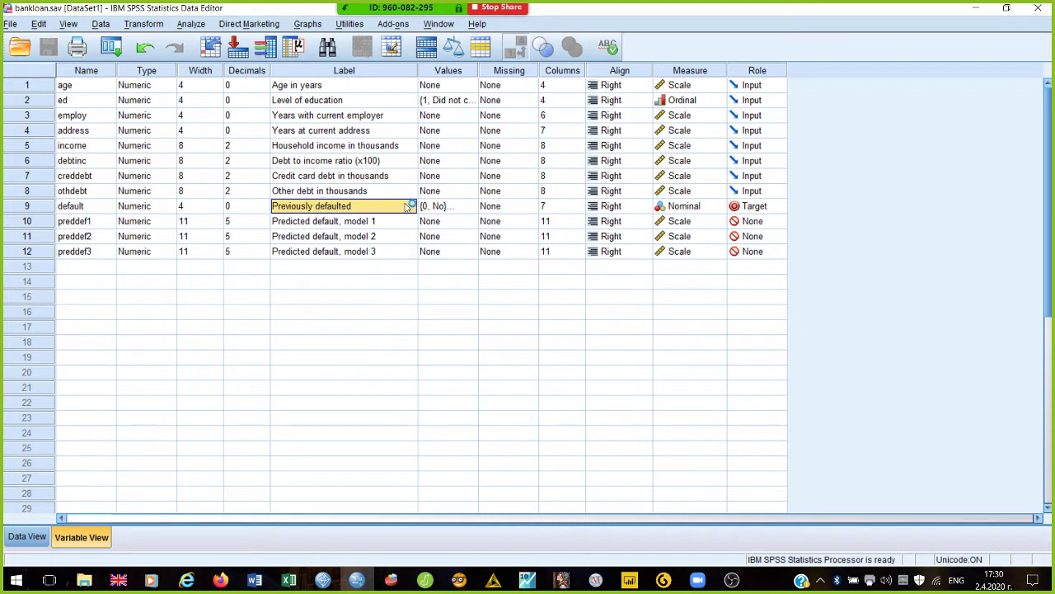
{"action": "left_click_drag", "start_coordinate": [418, 74], "coordinate": [411, 75]}
{"action": "right_click", "coordinate": [411, 76]}
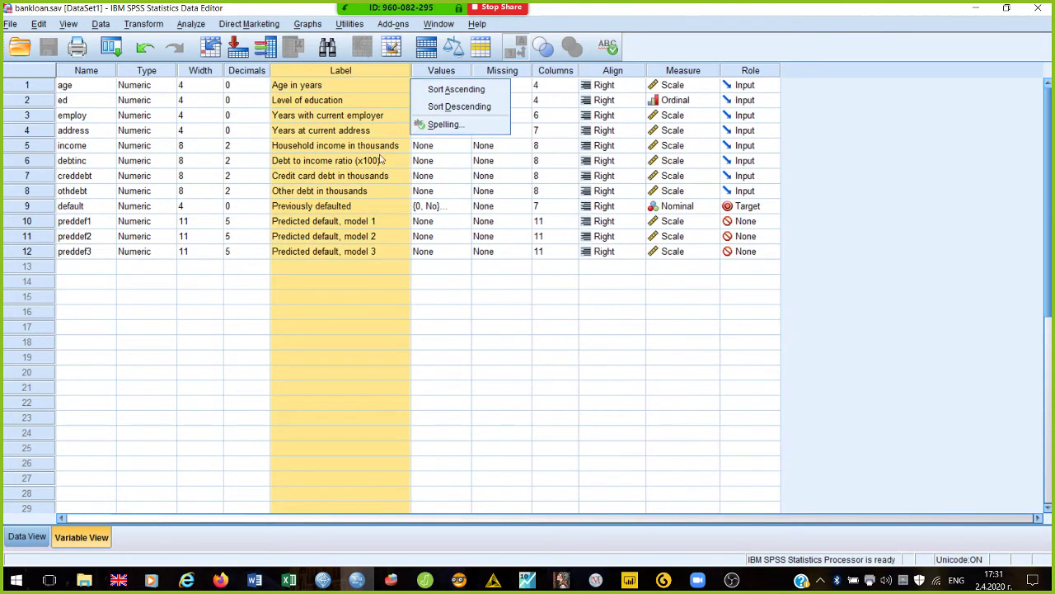
{"action": "left_click", "coordinate": [366, 210]}
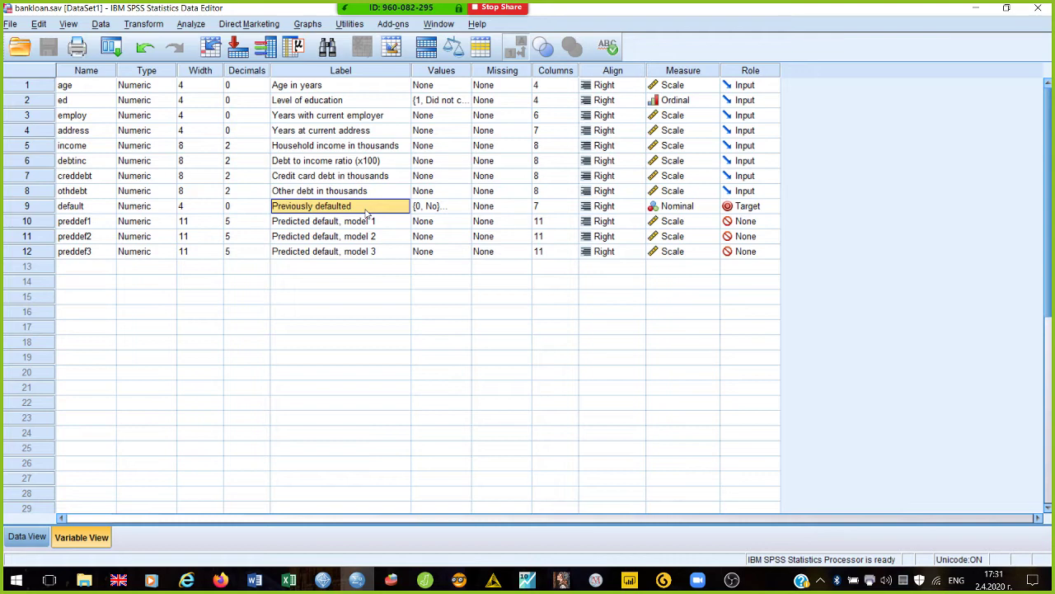
Examine the value labels defined for the default variable and close them without changes.
{"action": "left_click", "coordinate": [441, 206]}
{"action": "left_click", "coordinate": [464, 206]}
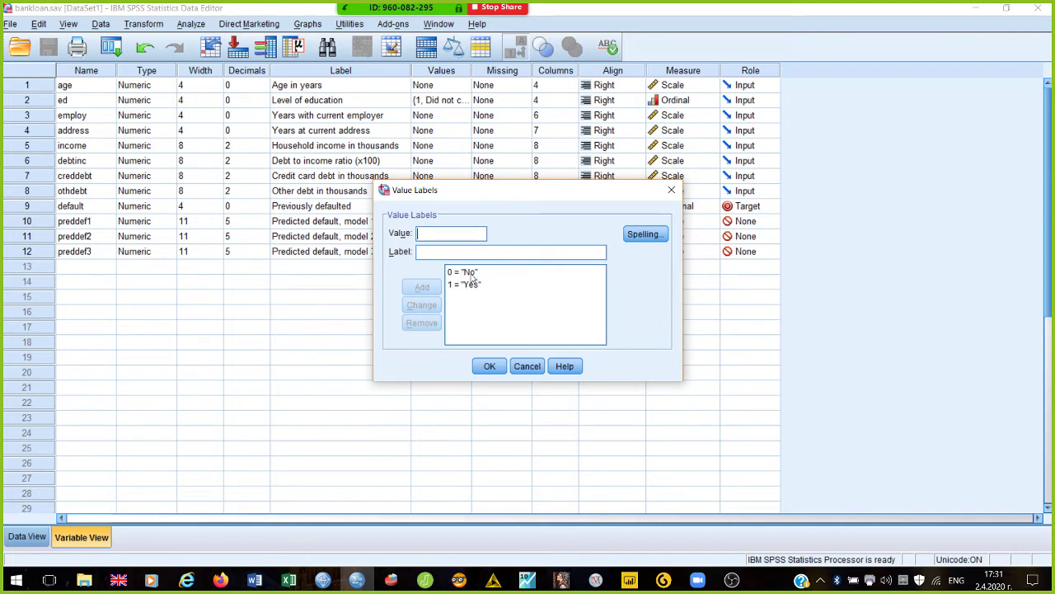
{"action": "left_click", "coordinate": [470, 285]}
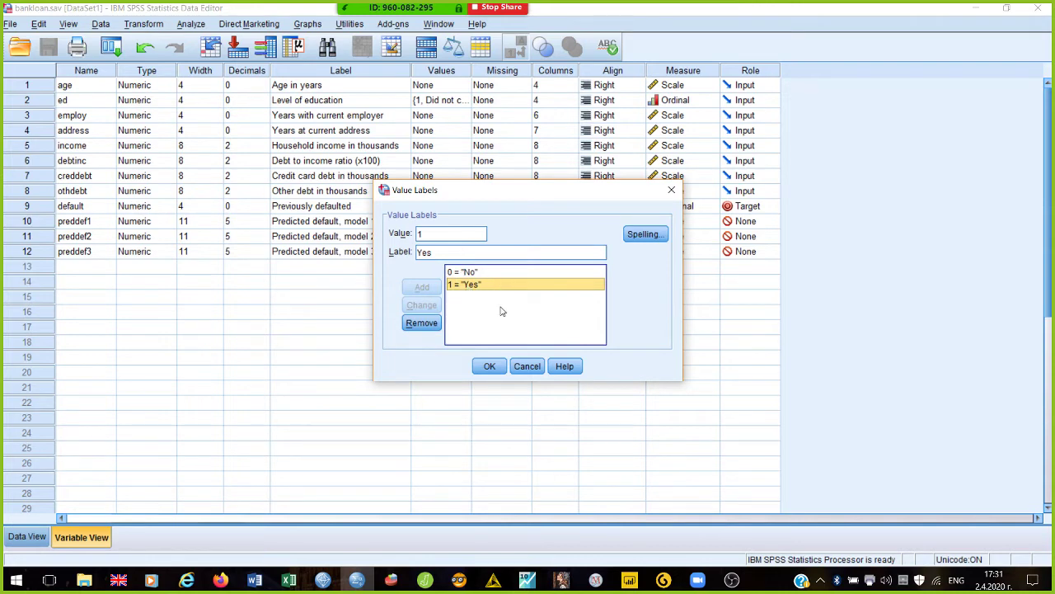
{"action": "left_click", "coordinate": [474, 273]}
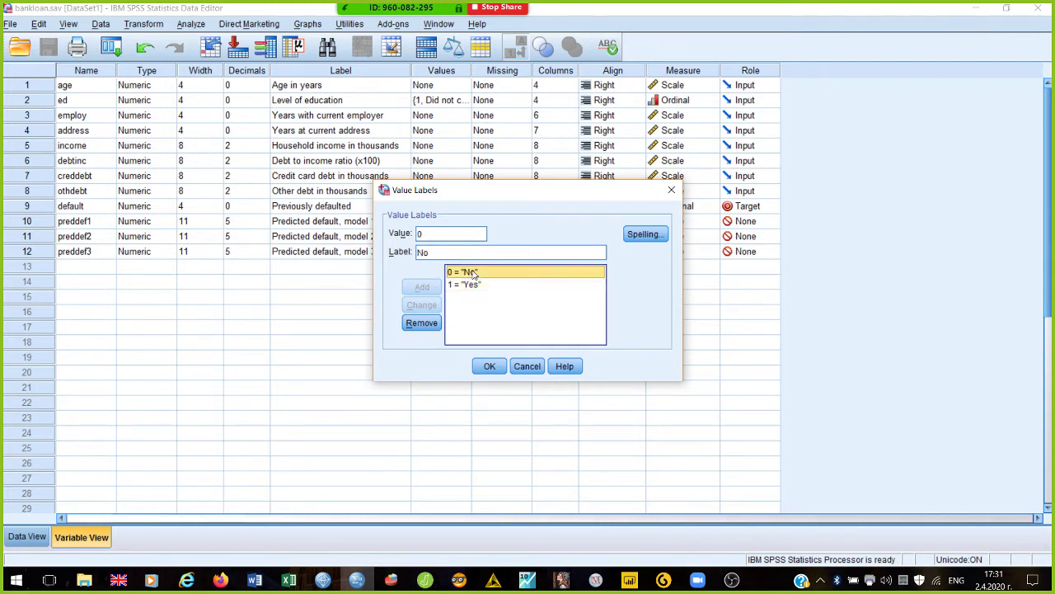
{"action": "left_click", "coordinate": [536, 365]}
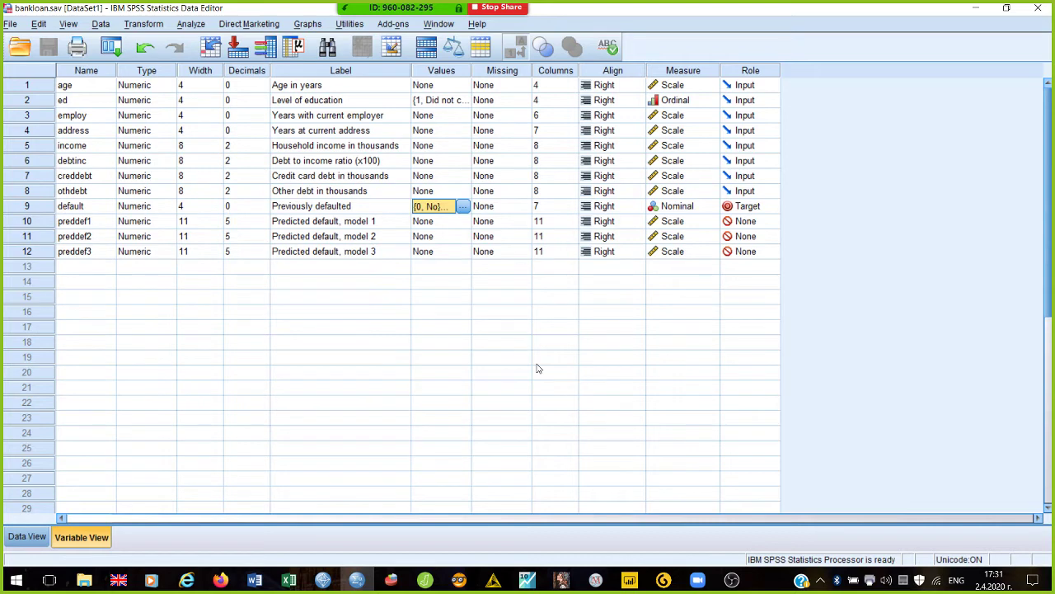
Highlight the variable labels from Other debt in thousands up to Age in years.
{"action": "left_click", "coordinate": [381, 195]}
{"action": "key", "text": "shift+Up"}
{"action": "key", "text": "shift+Up"}
{"action": "key", "text": "shift+Up"}
{"action": "key", "text": "shift+Up"}
{"action": "key", "text": "shift+Up"}
{"action": "key", "text": "shift+Up"}
{"action": "key", "text": "shift+Up"}
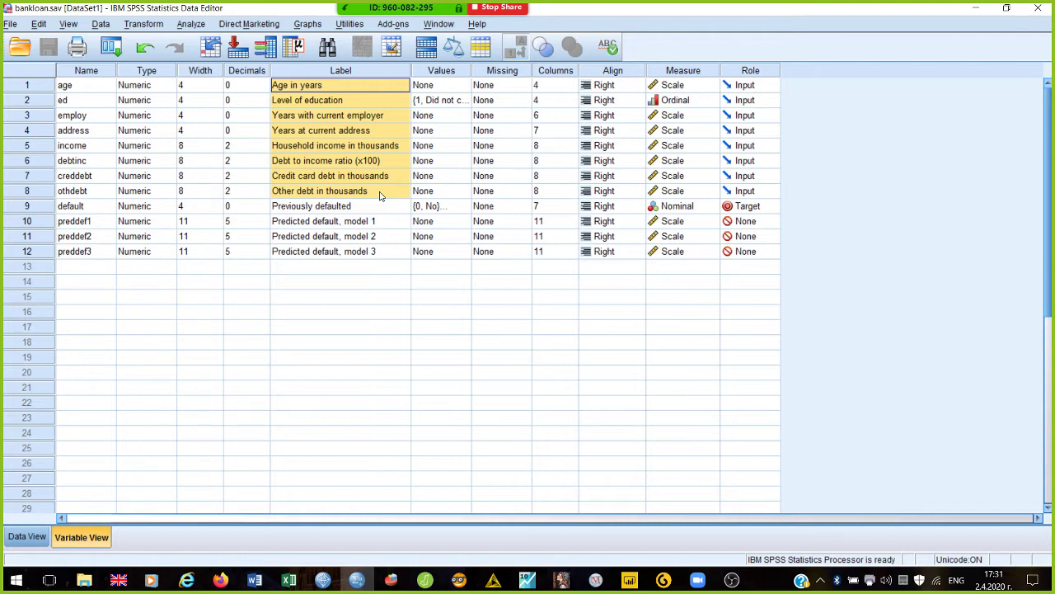
Examine the value labels defined for the Level of education variable and close them without changes.
{"action": "left_click", "coordinate": [334, 102]}
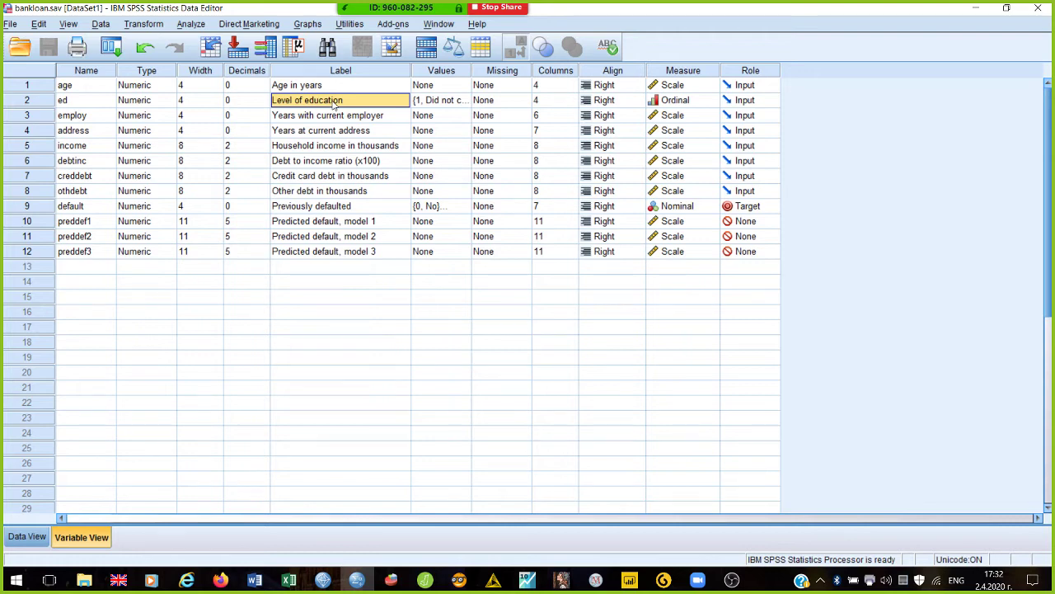
{"action": "left_click", "coordinate": [467, 102]}
{"action": "left_click", "coordinate": [468, 101]}
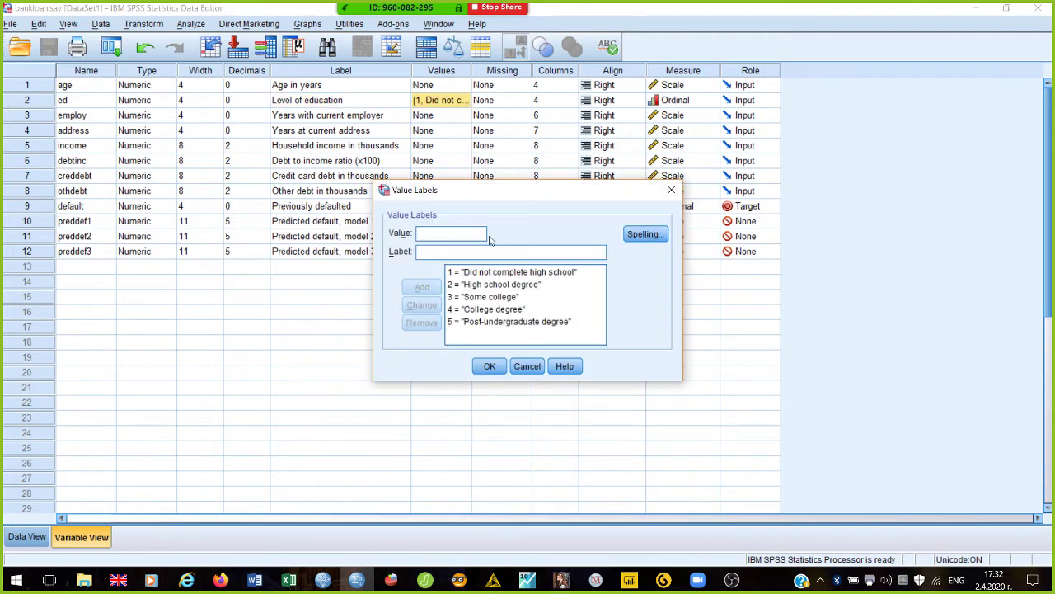
{"action": "left_click", "coordinate": [528, 366]}
{"action": "left_click", "coordinate": [286, 100]}
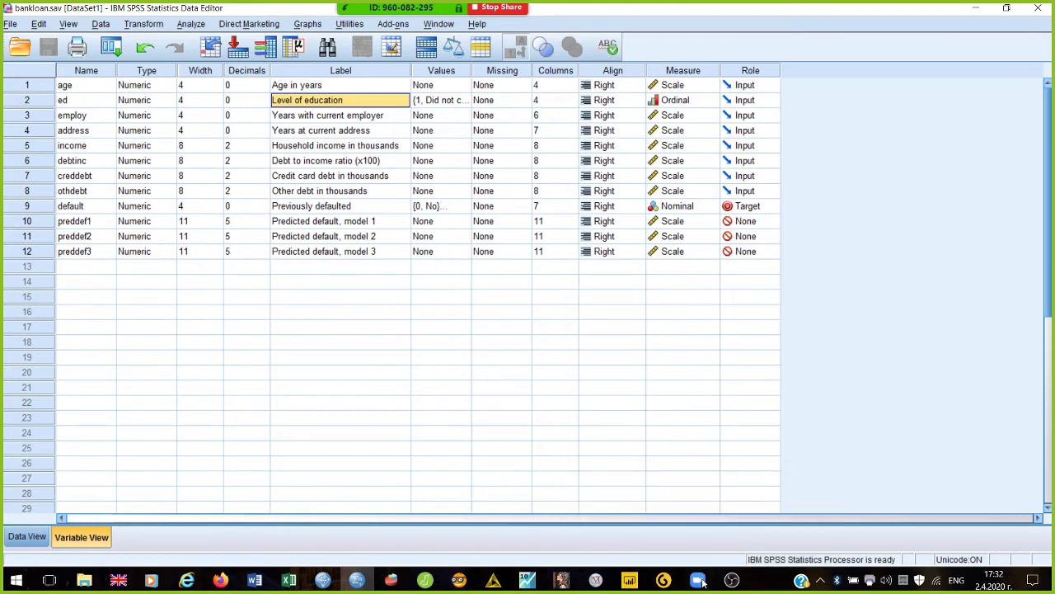
Start a Discriminant Analysis on the bank loan data and assign Previously defaulted as the grouping variable.
{"action": "left_click", "coordinate": [359, 580]}
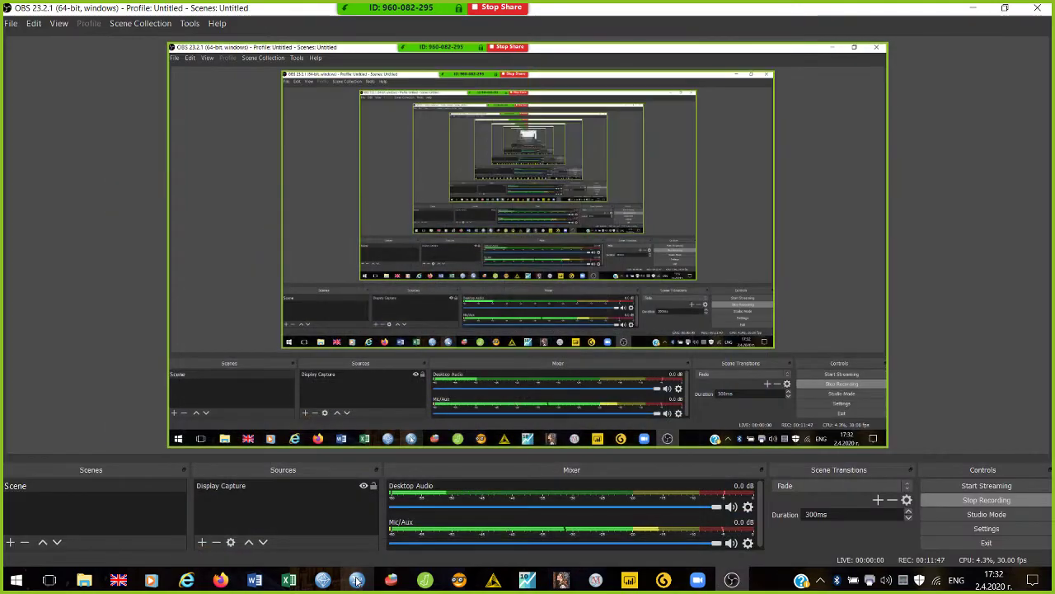
{"action": "left_click", "coordinate": [356, 580]}
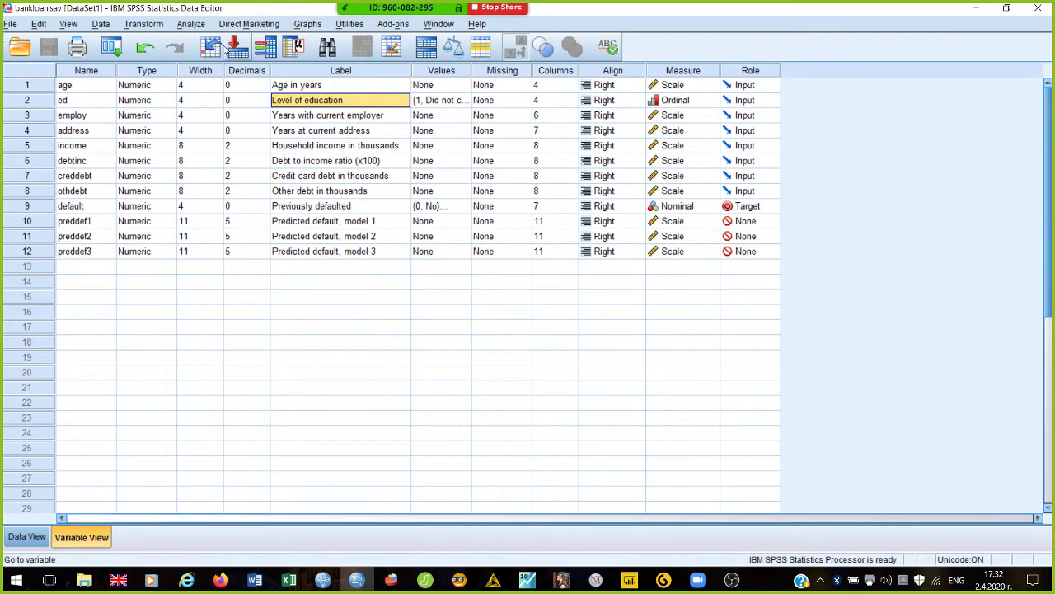
{"action": "left_click", "coordinate": [189, 25]}
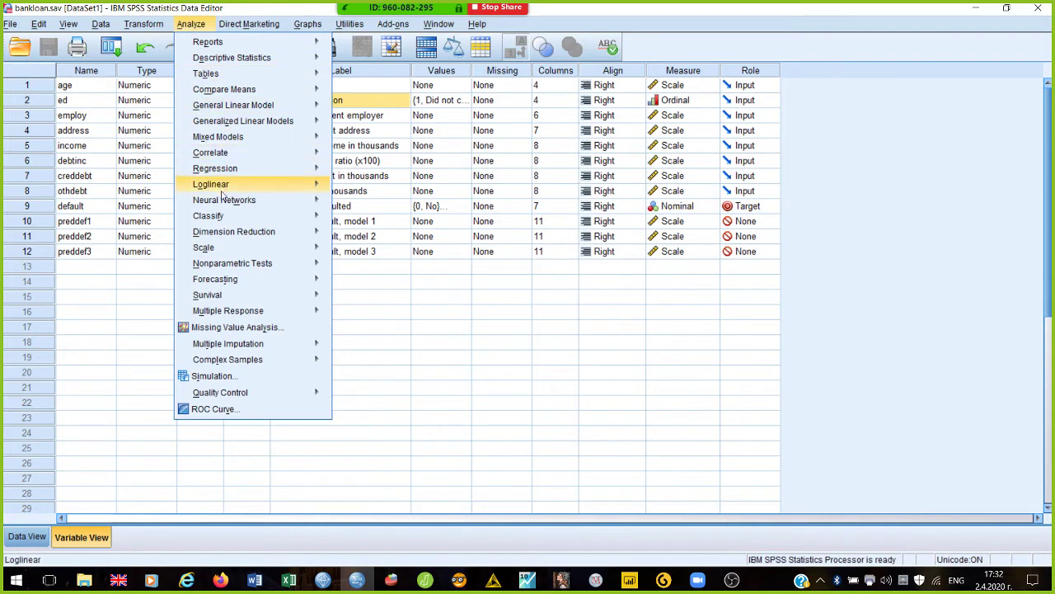
{"action": "mouse_move", "coordinate": [227, 216]}
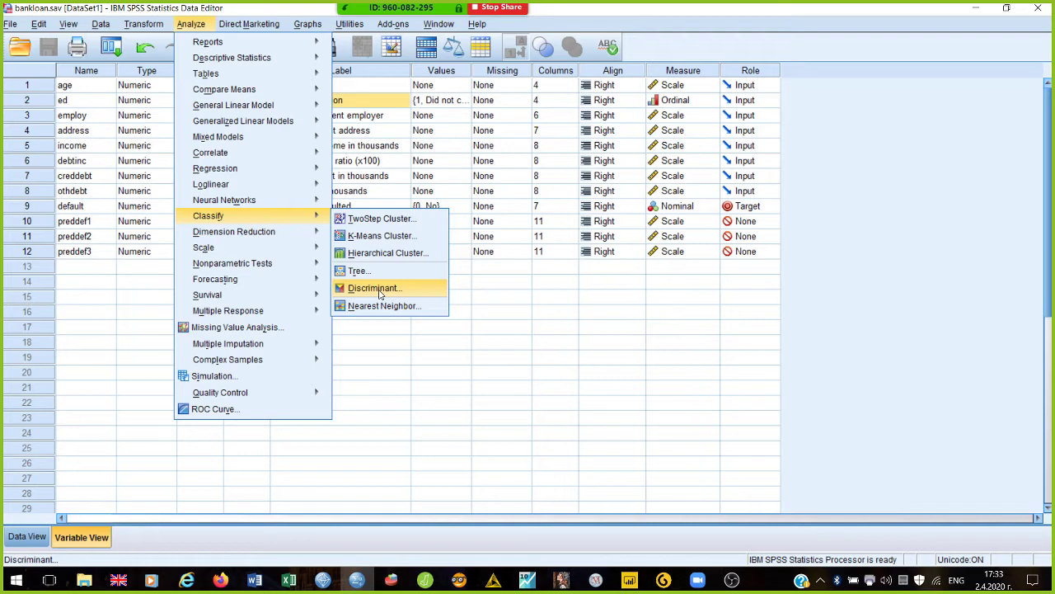
{"action": "left_click", "coordinate": [380, 288]}
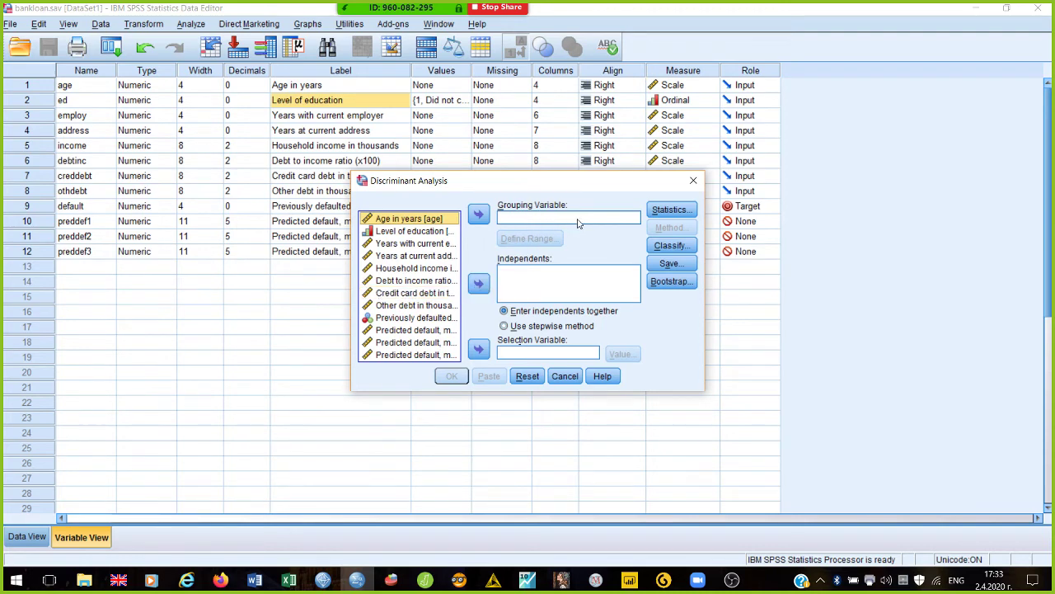
{"action": "left_click", "coordinate": [427, 320]}
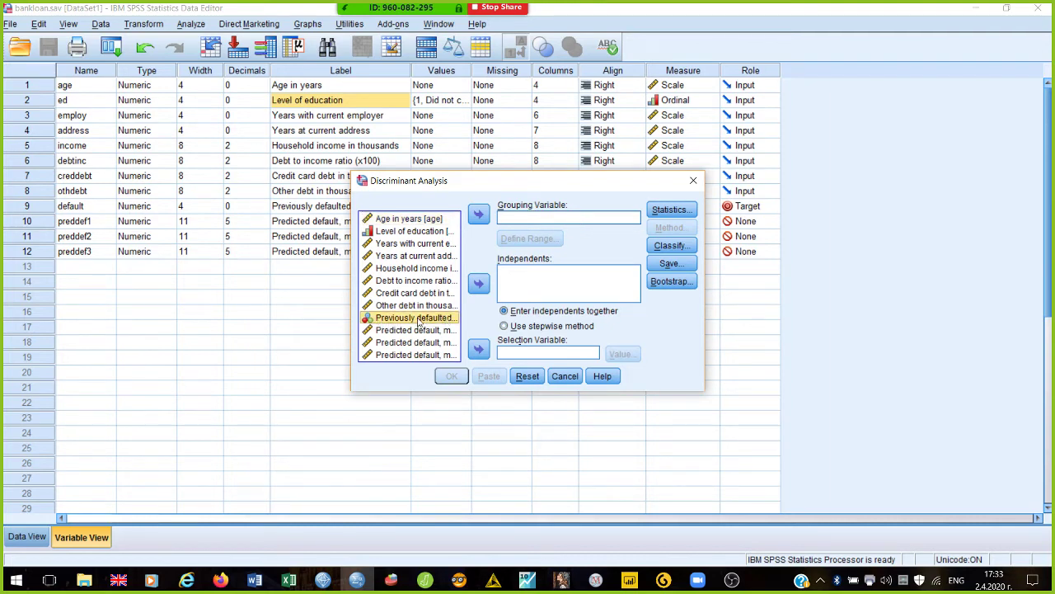
{"action": "left_click", "coordinate": [479, 216]}
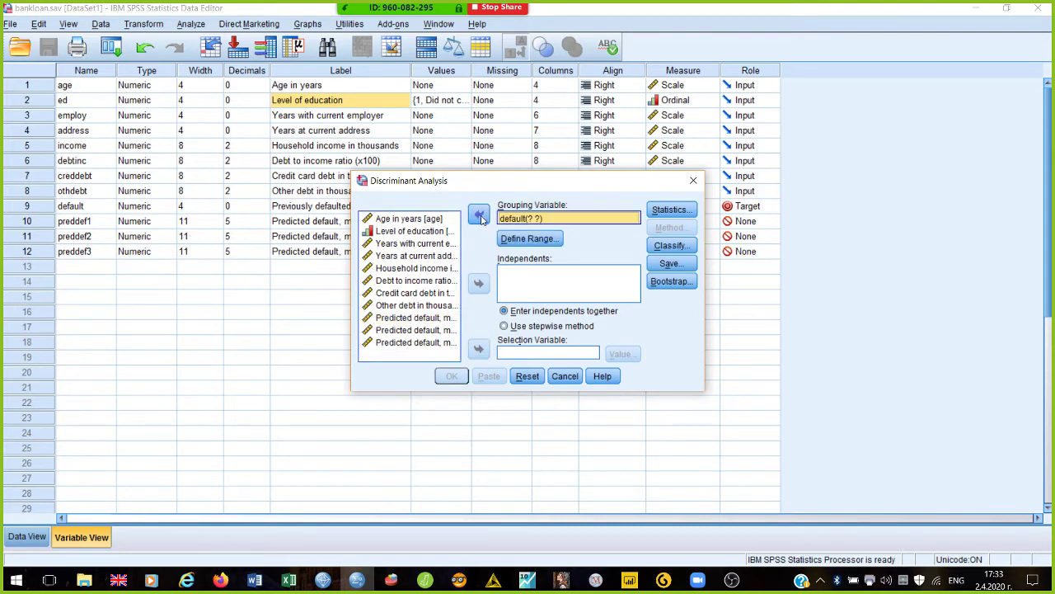
Add age, years with current employer, years at current address, household income, debt to income ratio, credit card debt and other debt as independents.
{"action": "left_click", "coordinate": [399, 219]}
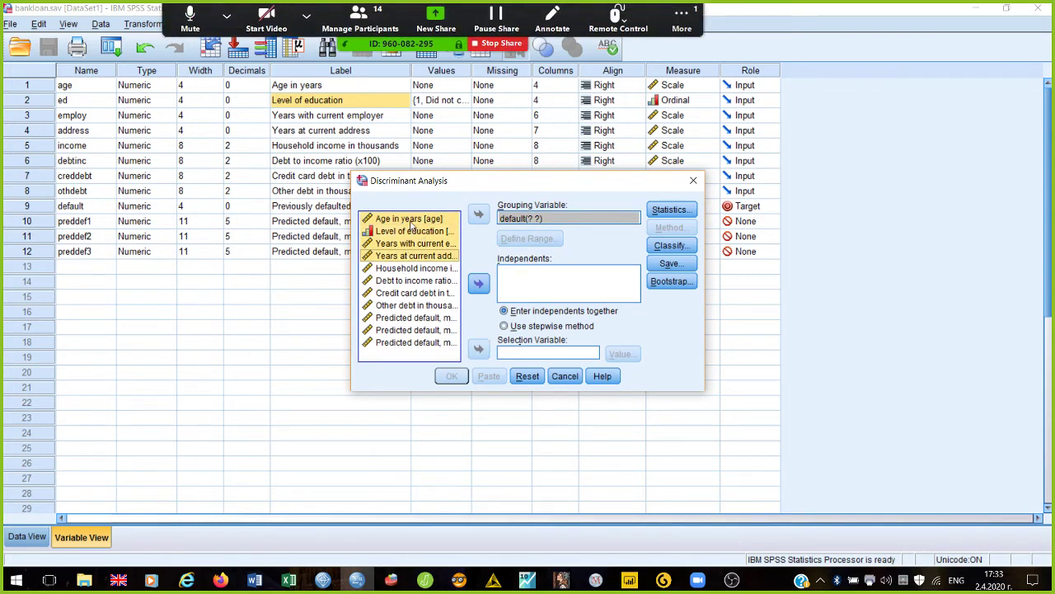
{"action": "left_click", "coordinate": [405, 245], "text": "ctrl"}
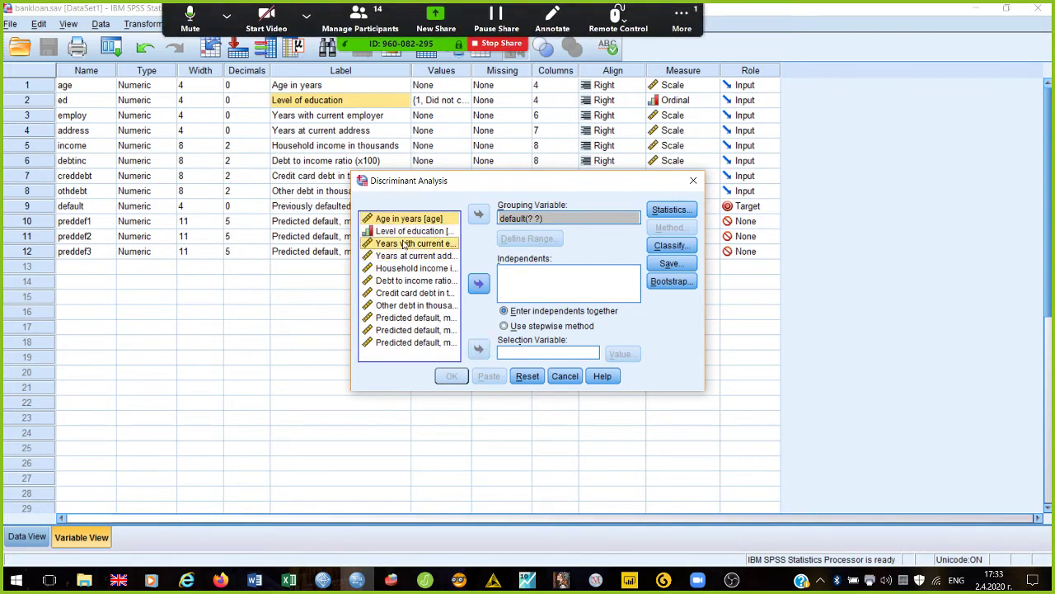
{"action": "left_click", "coordinate": [410, 258], "text": "ctrl"}
{"action": "left_click", "coordinate": [415, 270], "text": "ctrl"}
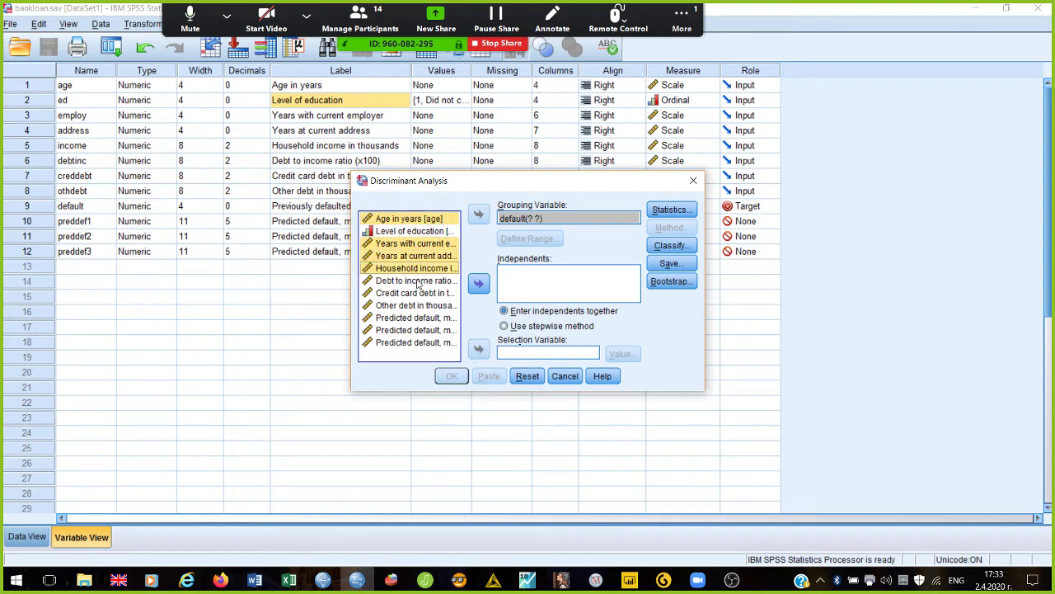
{"action": "left_click", "coordinate": [418, 282], "text": "ctrl"}
{"action": "left_click", "coordinate": [423, 295], "text": "ctrl"}
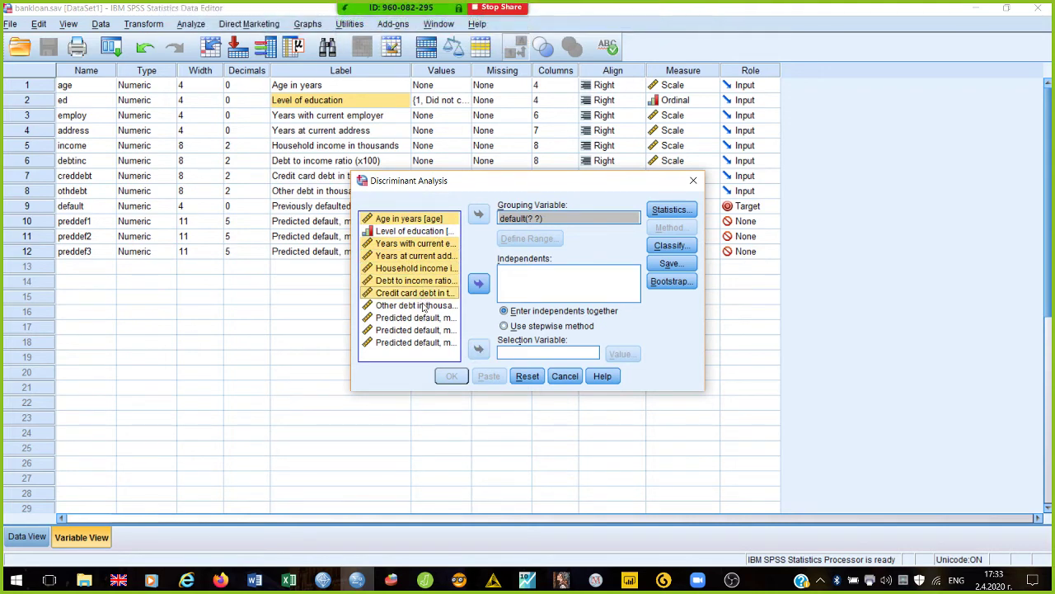
{"action": "left_click", "coordinate": [424, 306], "text": "ctrl"}
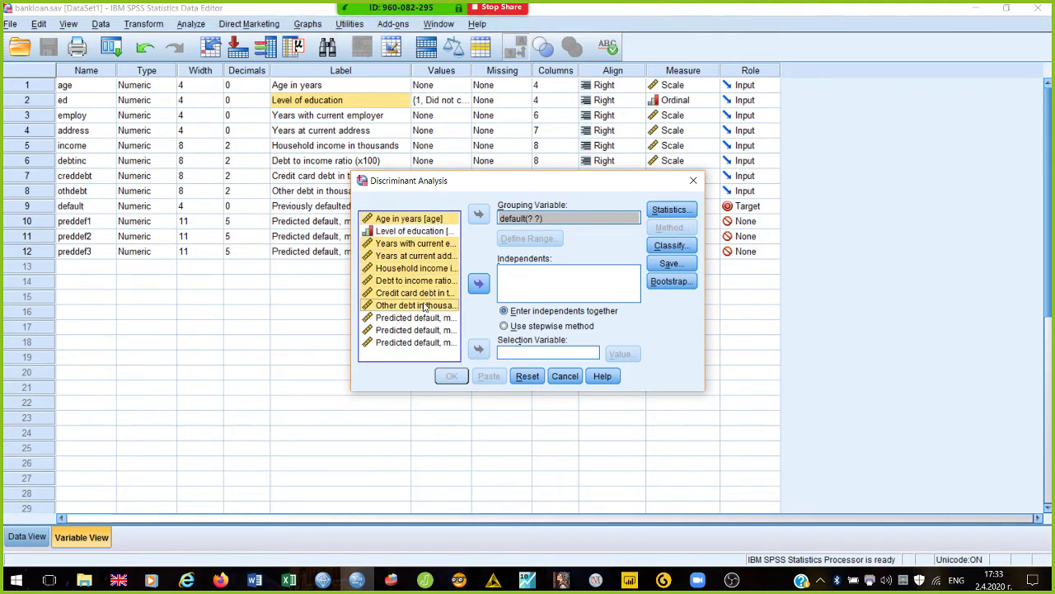
{"action": "left_click", "coordinate": [479, 284]}
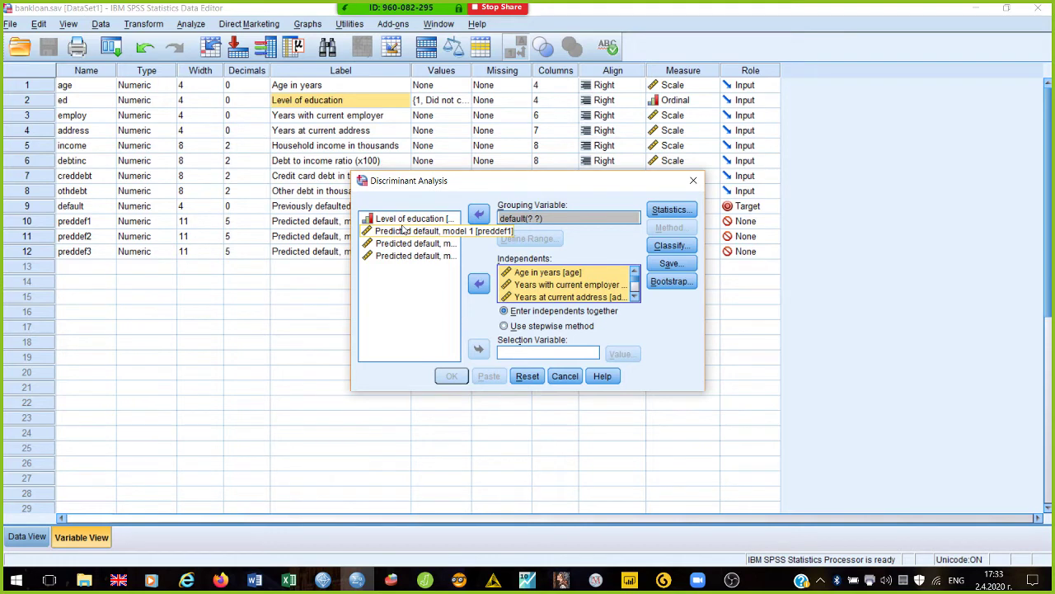
Define the range of the default grouping variable with minimum 0 and maximum 1.
{"action": "left_click", "coordinate": [528, 219]}
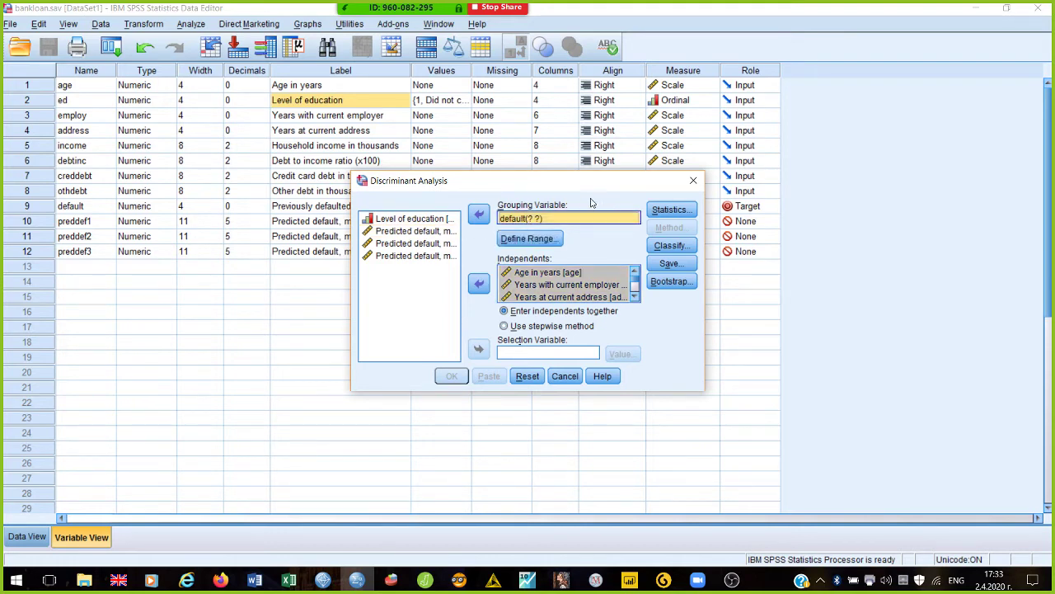
{"action": "left_click", "coordinate": [529, 244]}
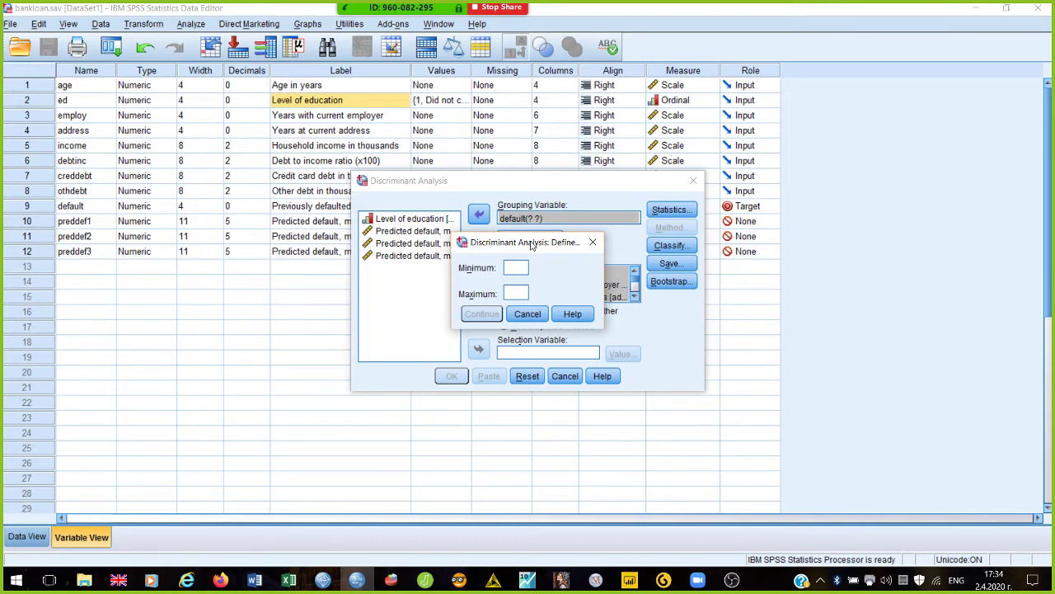
{"action": "type", "text": "0"}
{"action": "left_click", "coordinate": [522, 295]}
{"action": "type", "text": "1"}
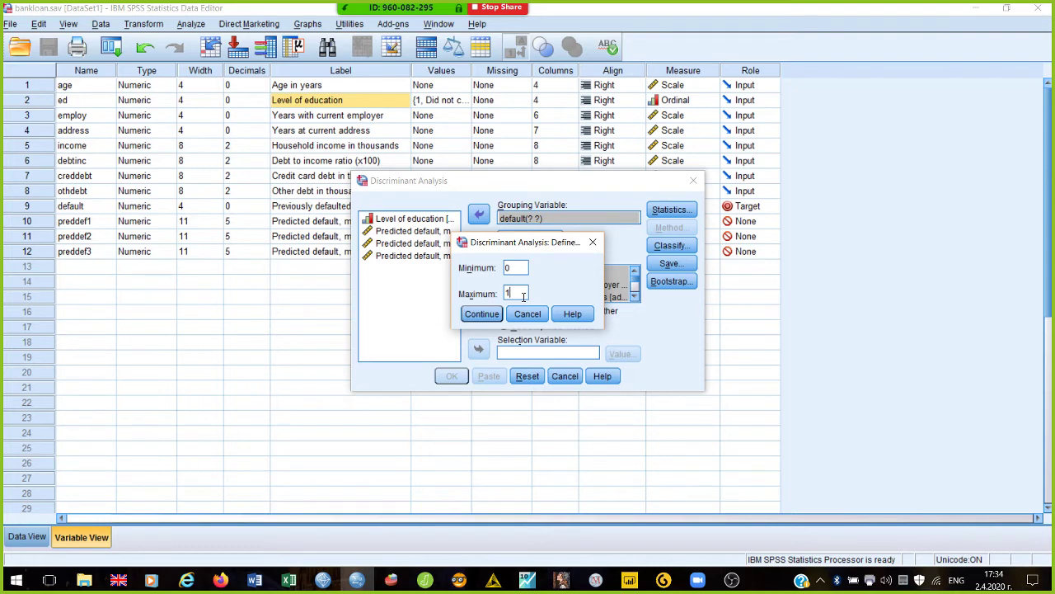
{"action": "left_click", "coordinate": [482, 314]}
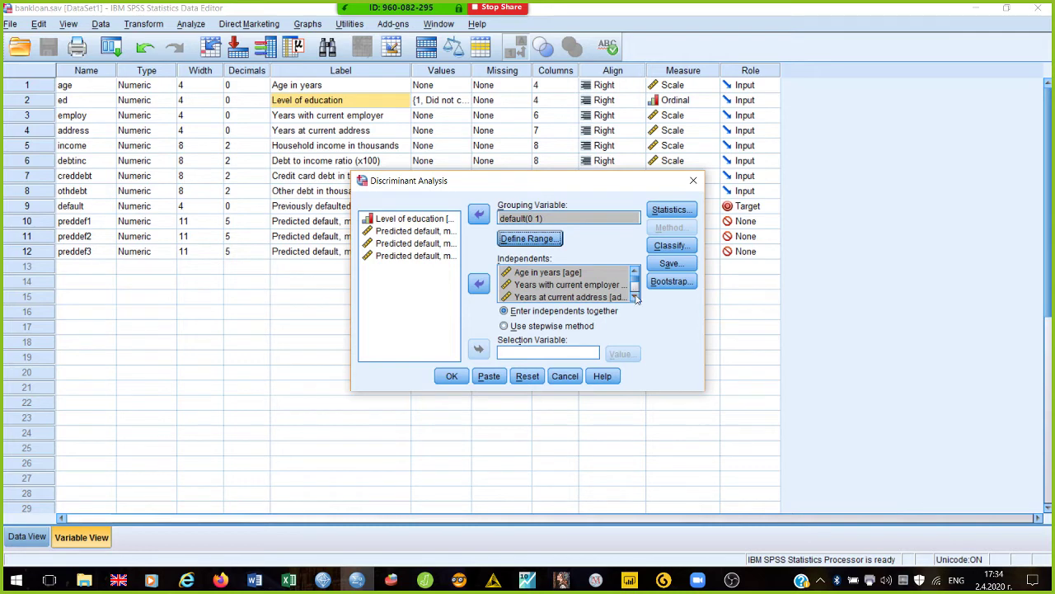
Review the full list of independent variables chosen for the discriminant analysis.
{"action": "left_click", "coordinate": [634, 296]}
{"action": "left_click", "coordinate": [634, 297]}
{"action": "left_click", "coordinate": [635, 296]}
{"action": "left_click", "coordinate": [635, 297]}
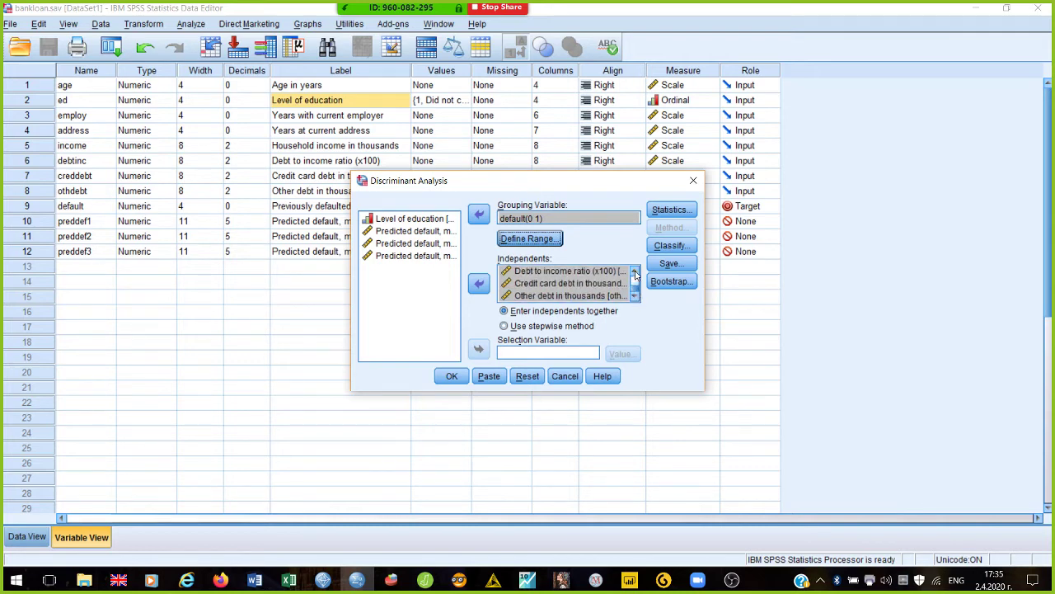
{"action": "left_click", "coordinate": [635, 272]}
{"action": "left_click", "coordinate": [635, 272]}
{"action": "left_click", "coordinate": [635, 272]}
{"action": "left_click", "coordinate": [634, 272]}
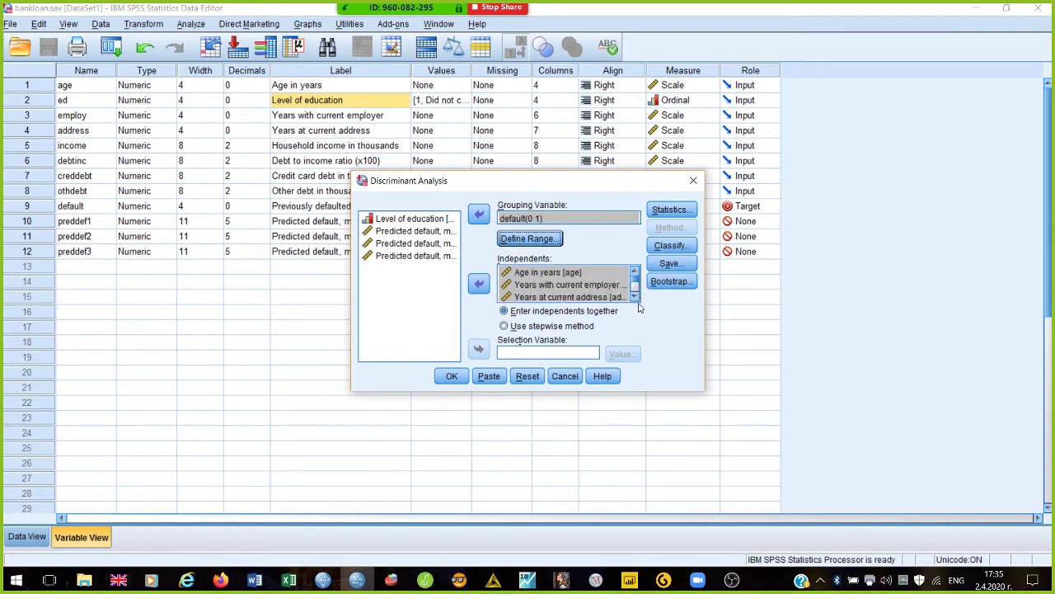
{"action": "left_click", "coordinate": [635, 297]}
{"action": "left_click", "coordinate": [635, 297]}
{"action": "left_click", "coordinate": [635, 296]}
{"action": "left_click", "coordinate": [635, 297]}
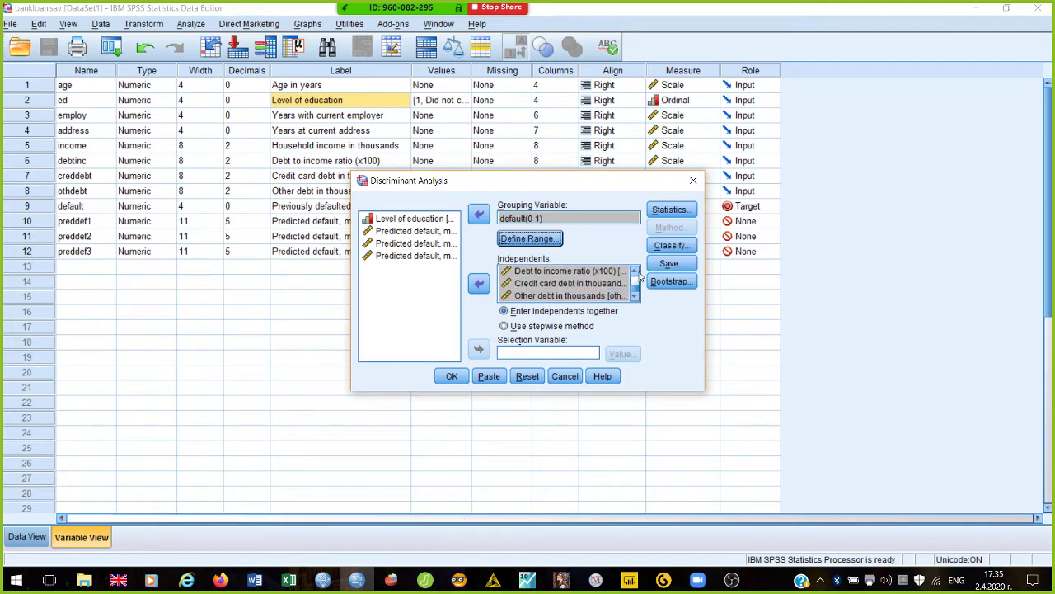
{"action": "left_click", "coordinate": [635, 272]}
{"action": "left_click", "coordinate": [634, 272]}
{"action": "left_click", "coordinate": [635, 272]}
{"action": "left_click", "coordinate": [635, 272]}
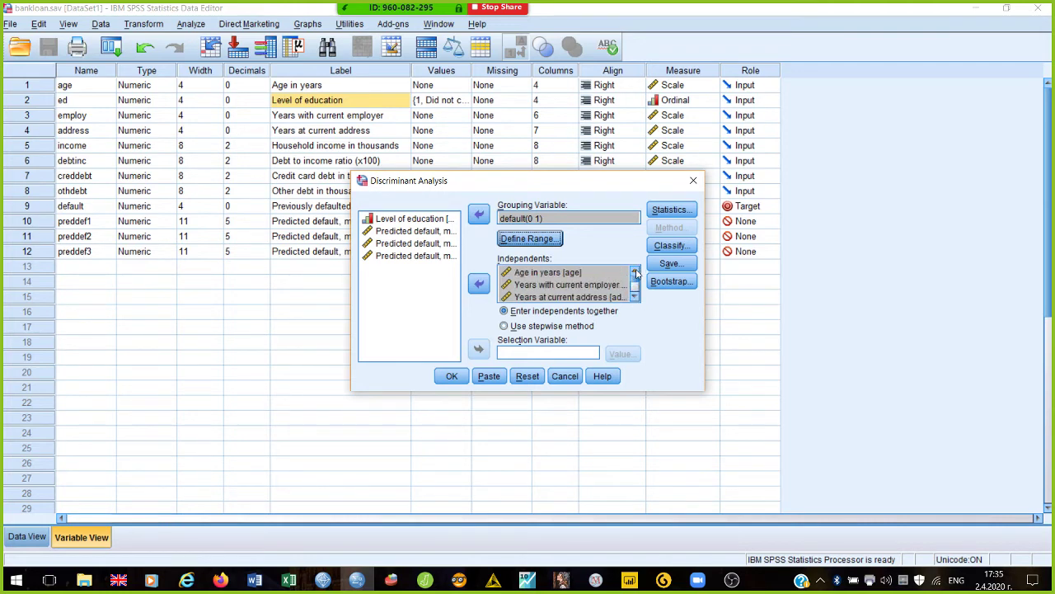
{"action": "left_click", "coordinate": [634, 297]}
{"action": "left_click", "coordinate": [635, 297]}
{"action": "left_click", "coordinate": [635, 297]}
{"action": "left_click", "coordinate": [635, 297]}
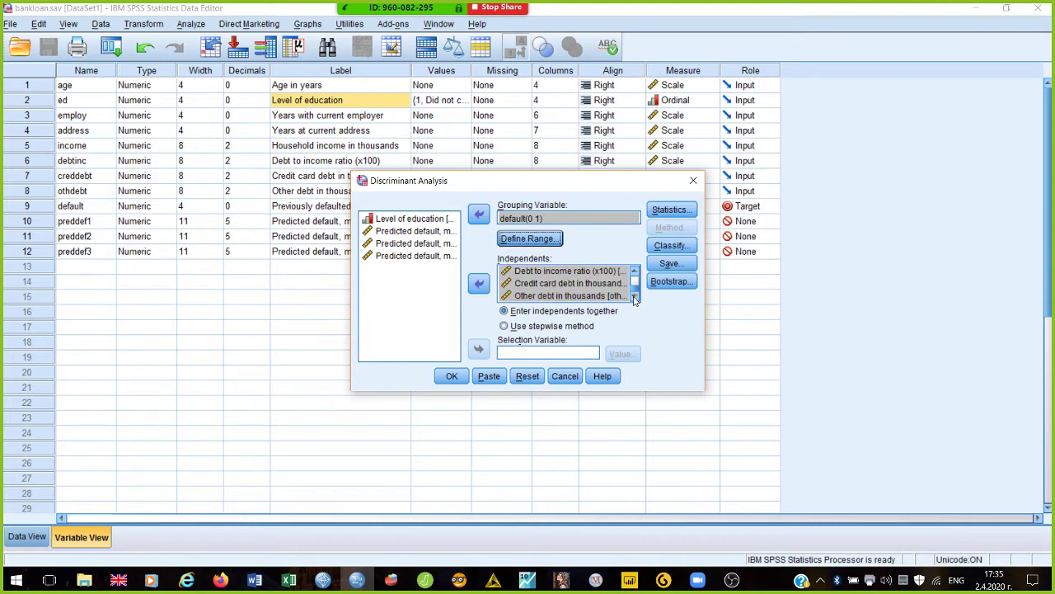
{"action": "left_click", "coordinate": [634, 272]}
{"action": "left_click", "coordinate": [635, 273]}
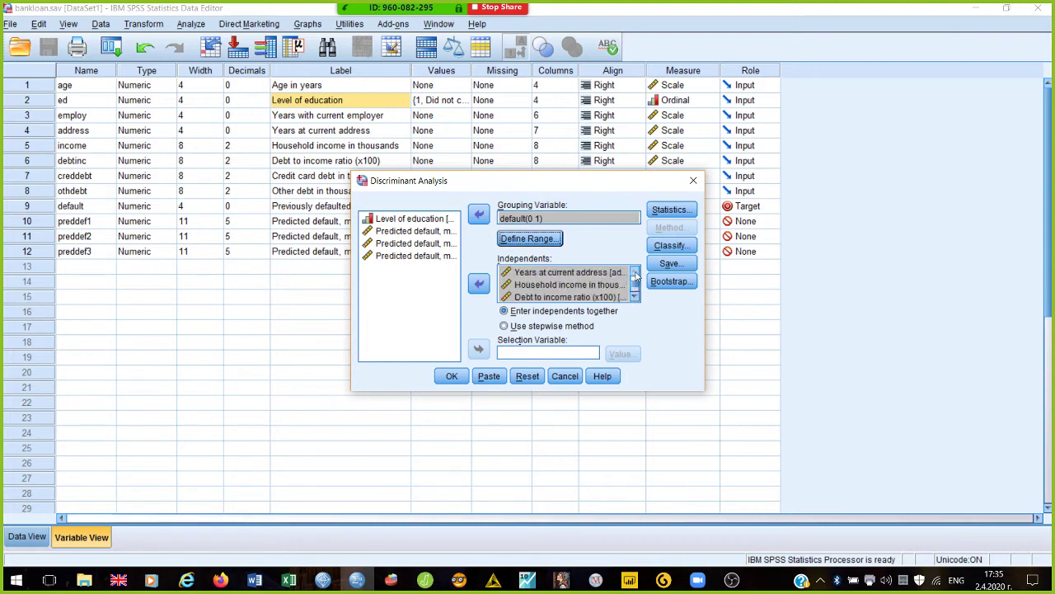
{"action": "left_click", "coordinate": [635, 272]}
{"action": "left_click", "coordinate": [635, 272]}
{"action": "left_click", "coordinate": [635, 297]}
{"action": "left_click", "coordinate": [634, 296]}
{"action": "left_click", "coordinate": [635, 297]}
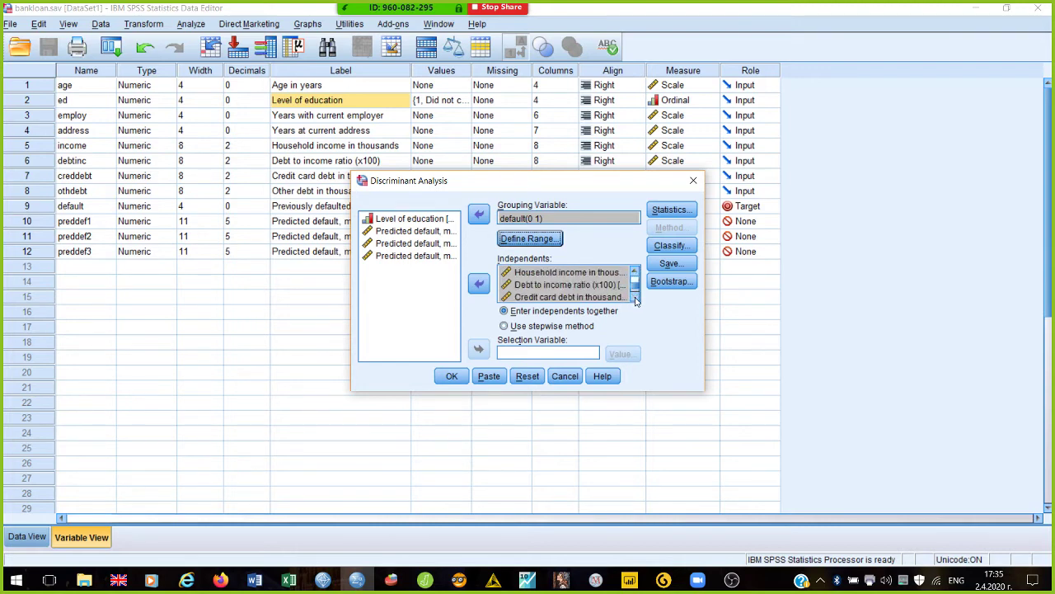
{"action": "left_click", "coordinate": [635, 297]}
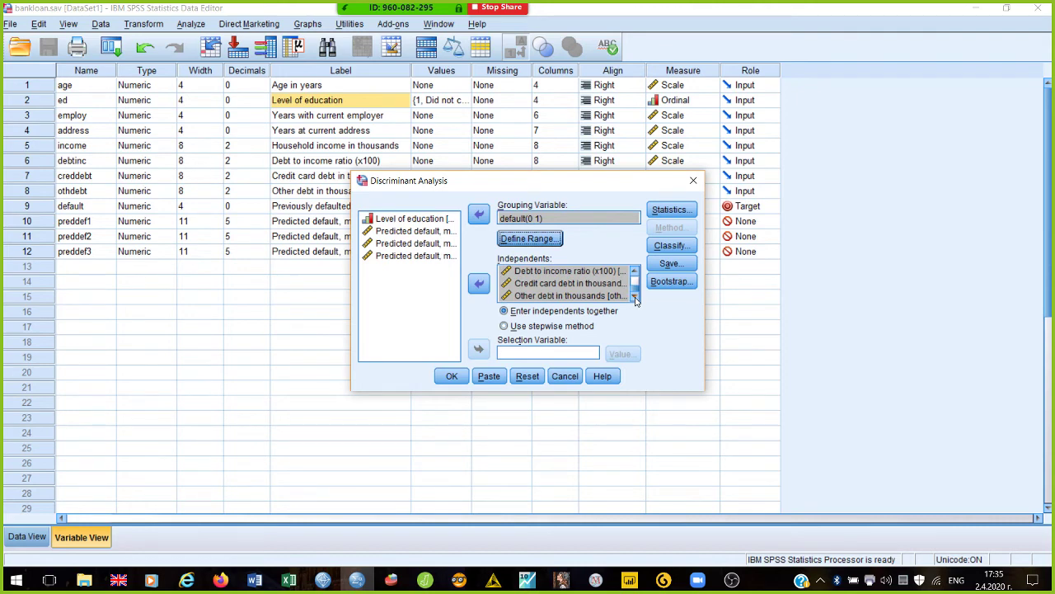
Request Means, Univariate ANOVAs and Box's M as descriptive statistics, and run the discriminant analysis.
{"action": "left_click", "coordinate": [671, 213]}
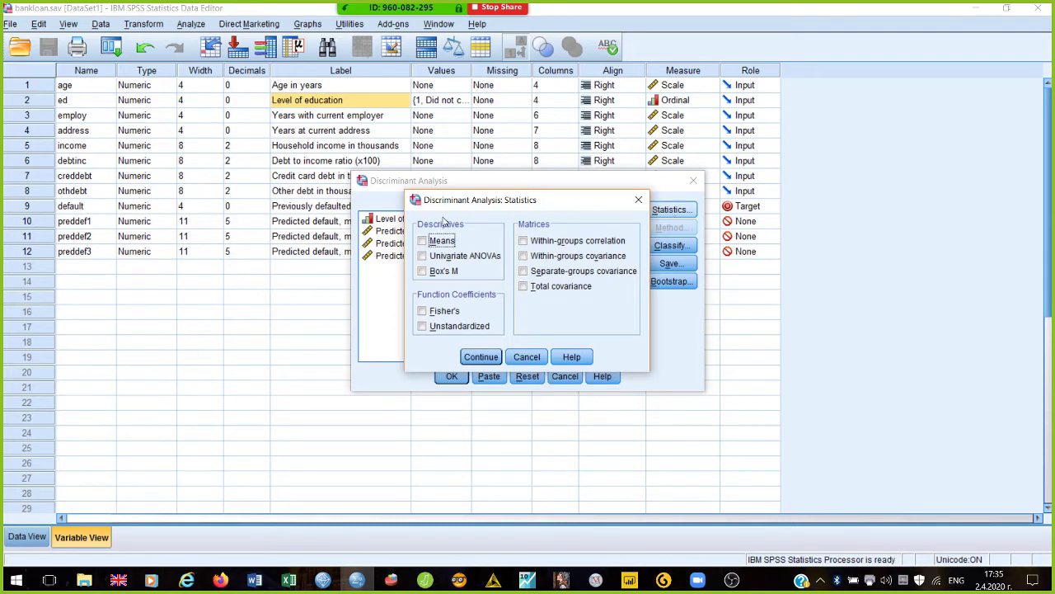
{"action": "left_click", "coordinate": [423, 240]}
{"action": "left_click", "coordinate": [422, 256]}
{"action": "left_click", "coordinate": [422, 270]}
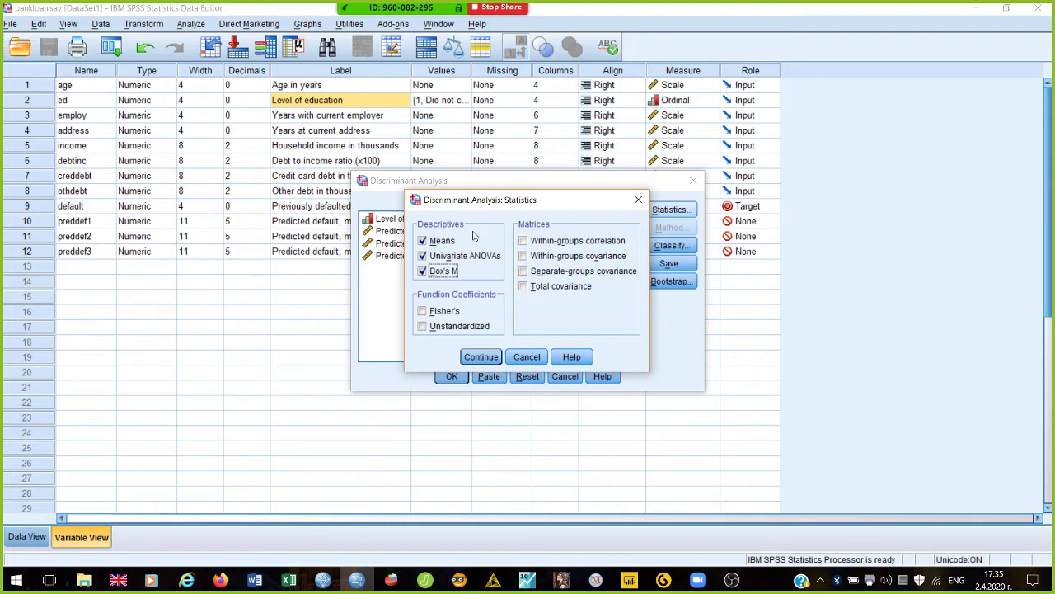
{"action": "left_click", "coordinate": [493, 363]}
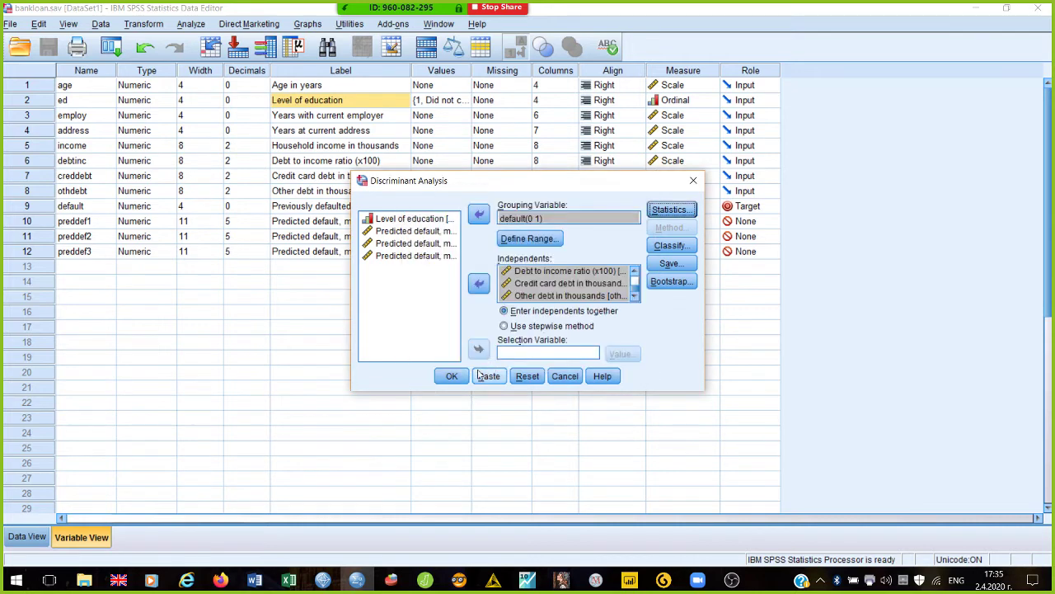
{"action": "left_click", "coordinate": [451, 377]}
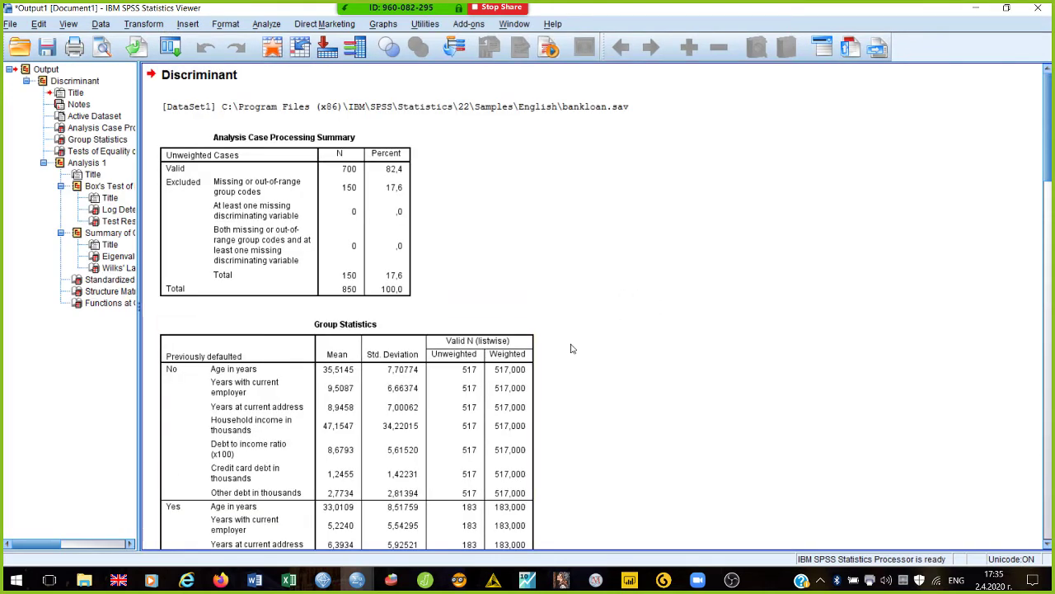
Examine the Analysis Case Processing Summary and the Group Statistics table in the discriminant output.
{"action": "left_click", "coordinate": [336, 139]}
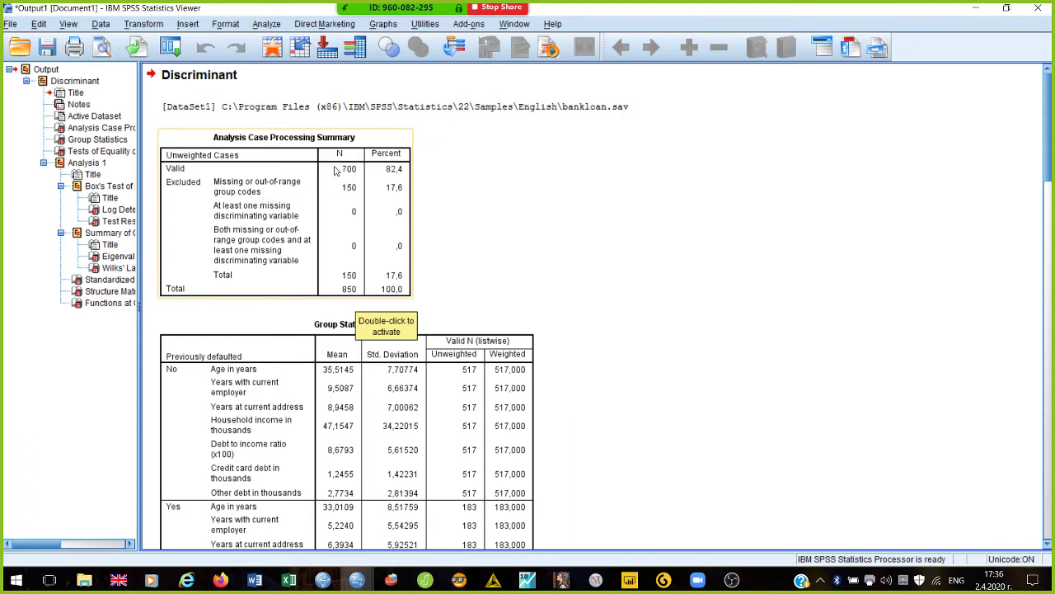
{"action": "left_click", "coordinate": [537, 209]}
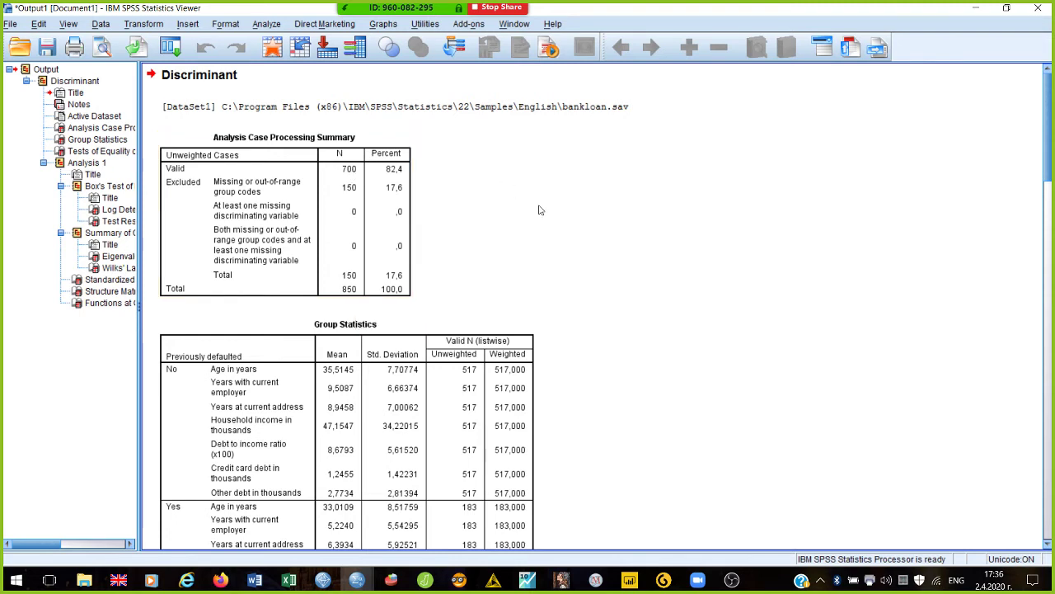
{"action": "left_click", "coordinate": [341, 249]}
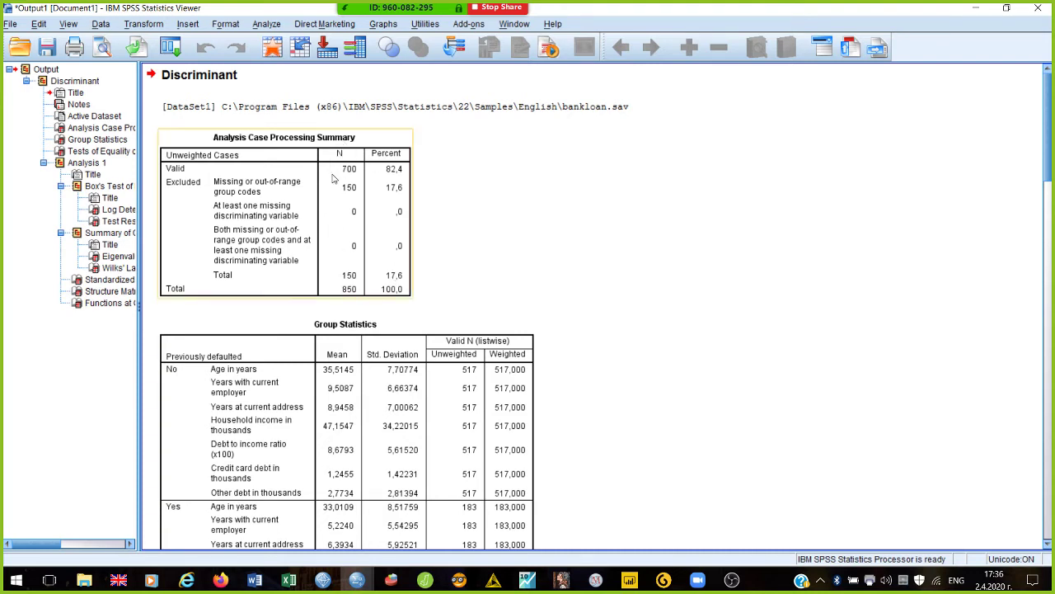
{"action": "left_click", "coordinate": [582, 208]}
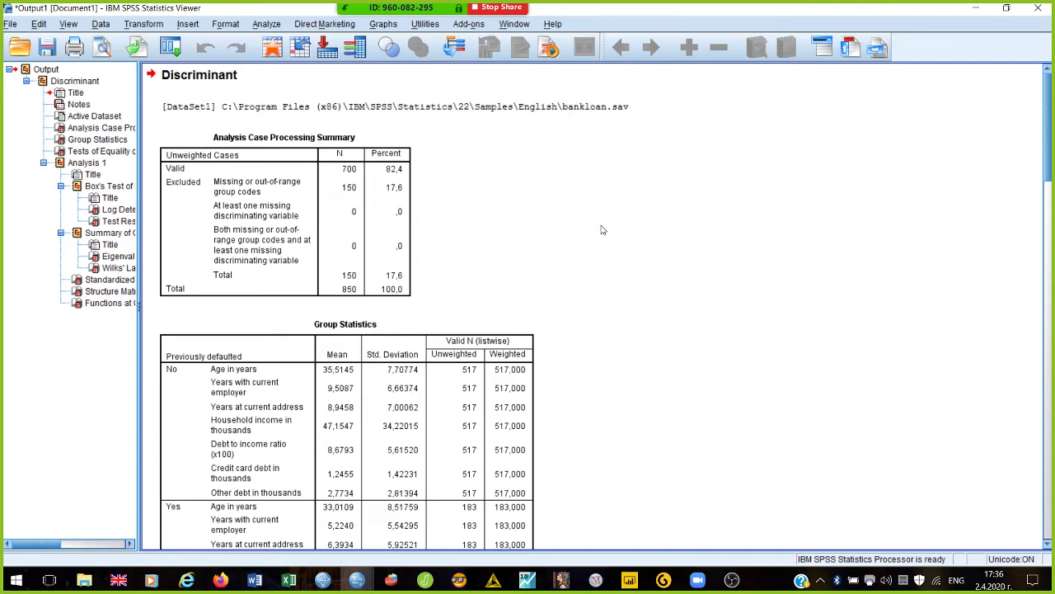
{"action": "scroll", "coordinate": [602, 230], "scroll_direction": "down", "scroll_amount": 1}
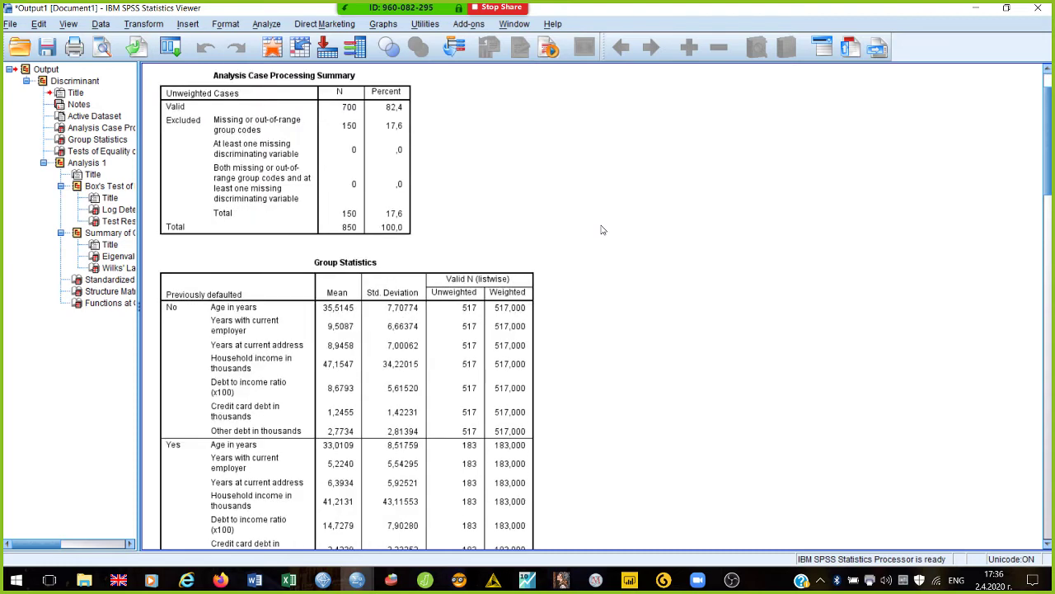
{"action": "scroll", "coordinate": [602, 230], "scroll_direction": "down", "scroll_amount": 2}
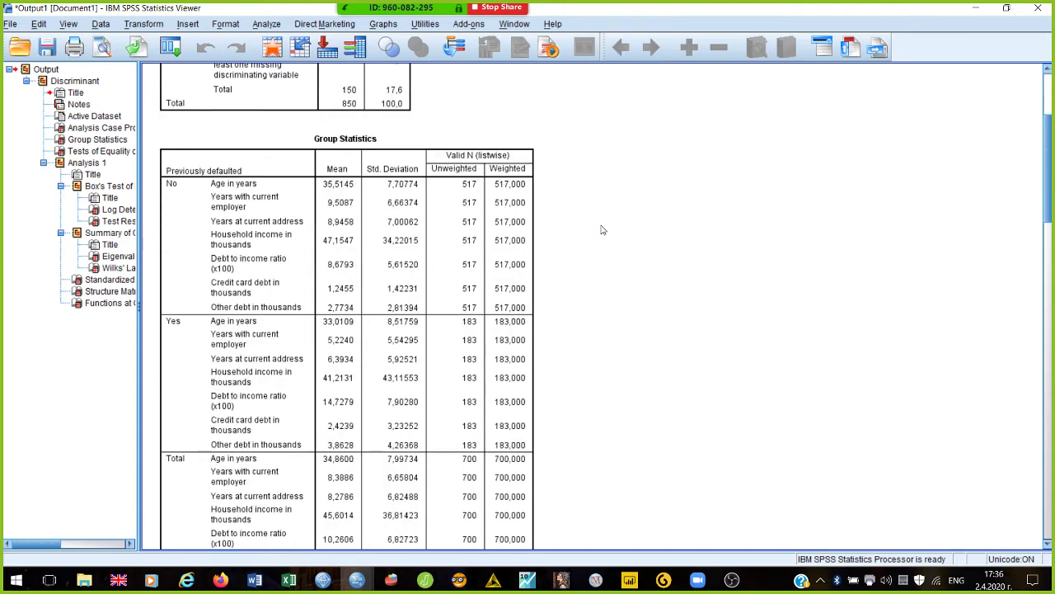
Compare the group means in the Group Statistics table and examine the Tests of Equality of Group Means table.
{"action": "left_click", "coordinate": [309, 191]}
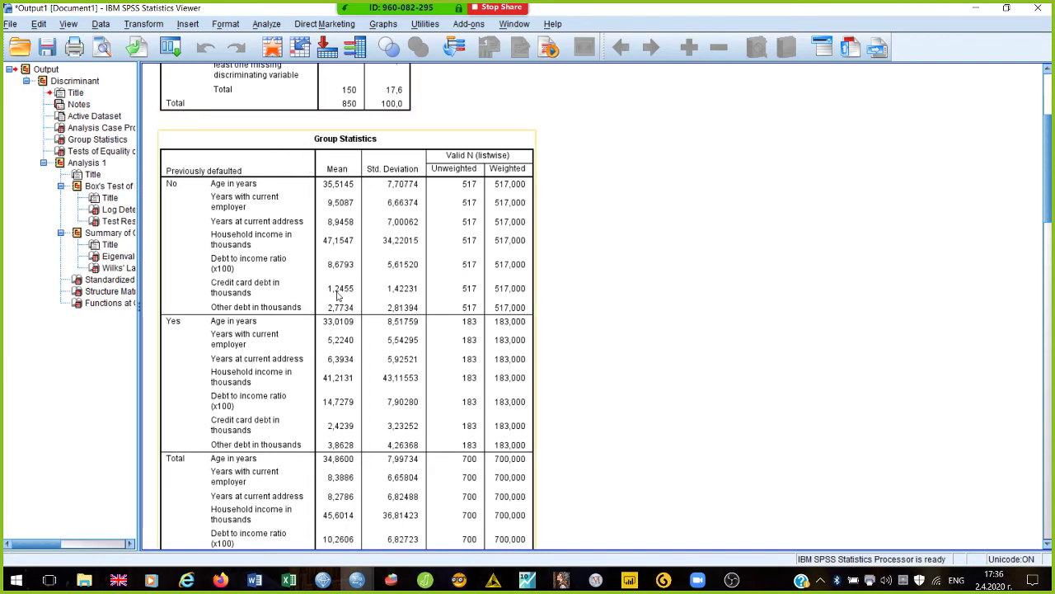
{"action": "left_click", "coordinate": [649, 432]}
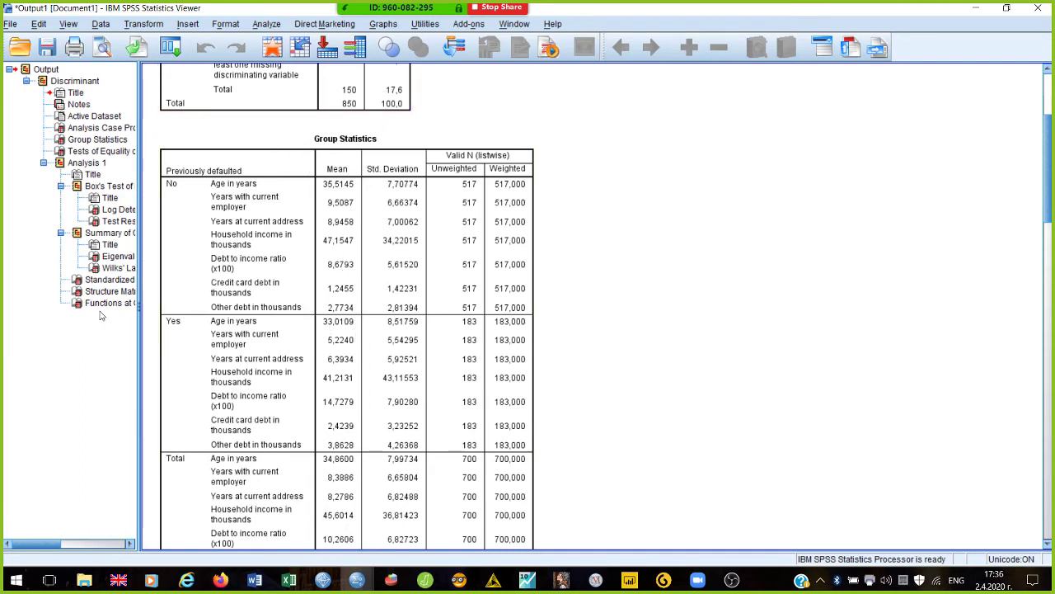
{"action": "left_click", "coordinate": [234, 213]}
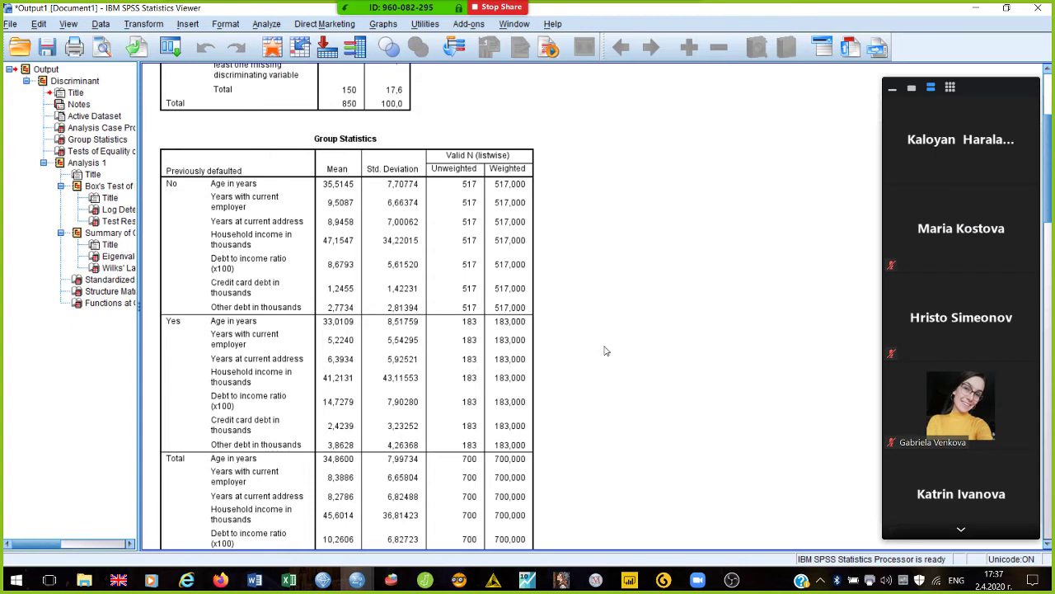
{"action": "scroll", "coordinate": [605, 352], "scroll_direction": "down", "scroll_amount": 5}
{"action": "scroll", "coordinate": [606, 351], "scroll_direction": "down", "scroll_amount": 3}
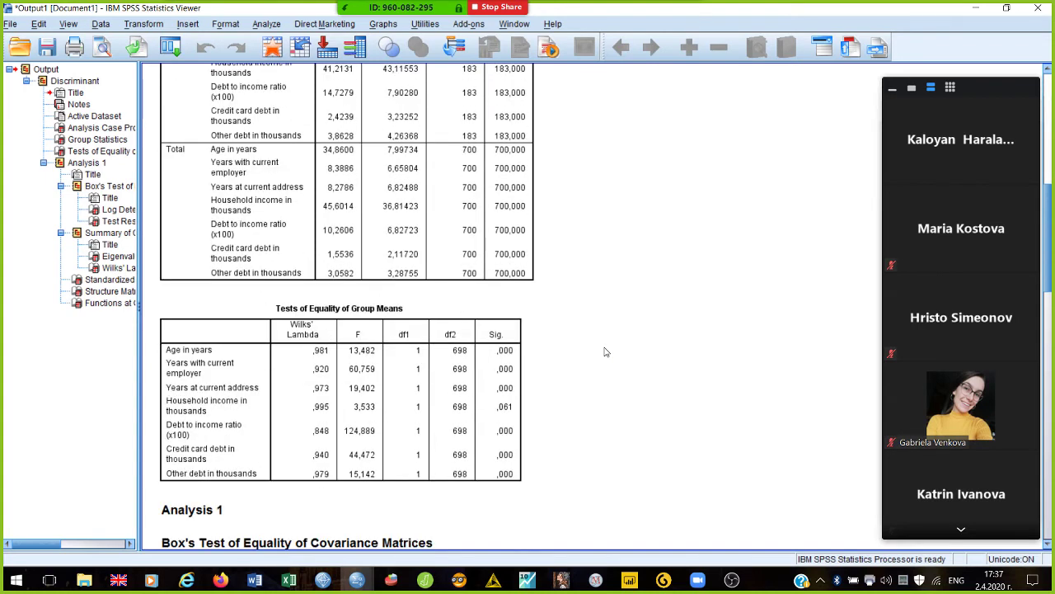
{"action": "scroll", "coordinate": [606, 352], "scroll_direction": "up", "scroll_amount": 3}
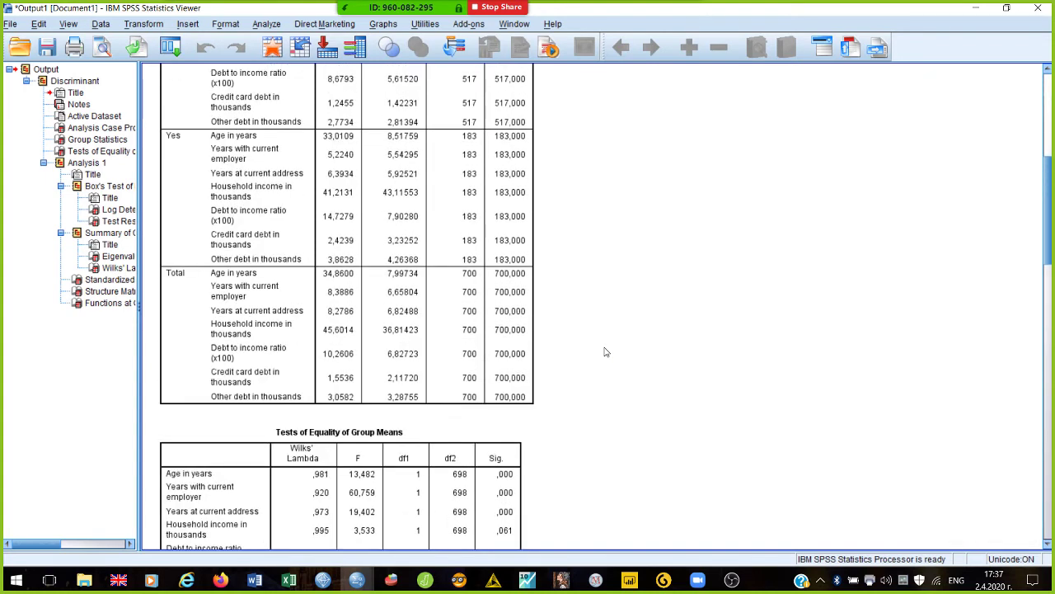
{"action": "scroll", "coordinate": [606, 352], "scroll_direction": "down", "scroll_amount": 3}
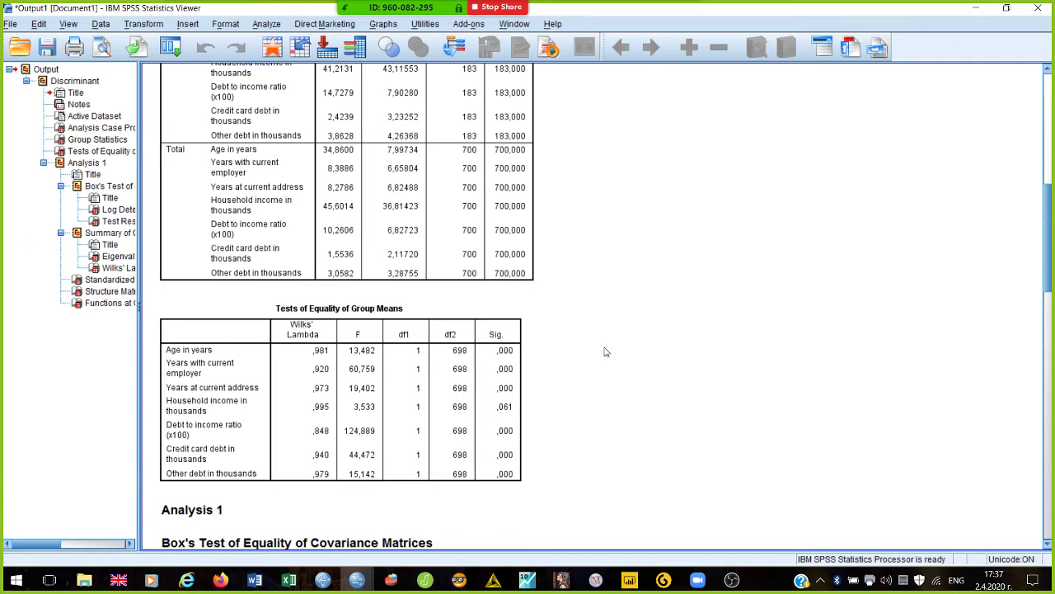
{"action": "left_click", "coordinate": [607, 352]}
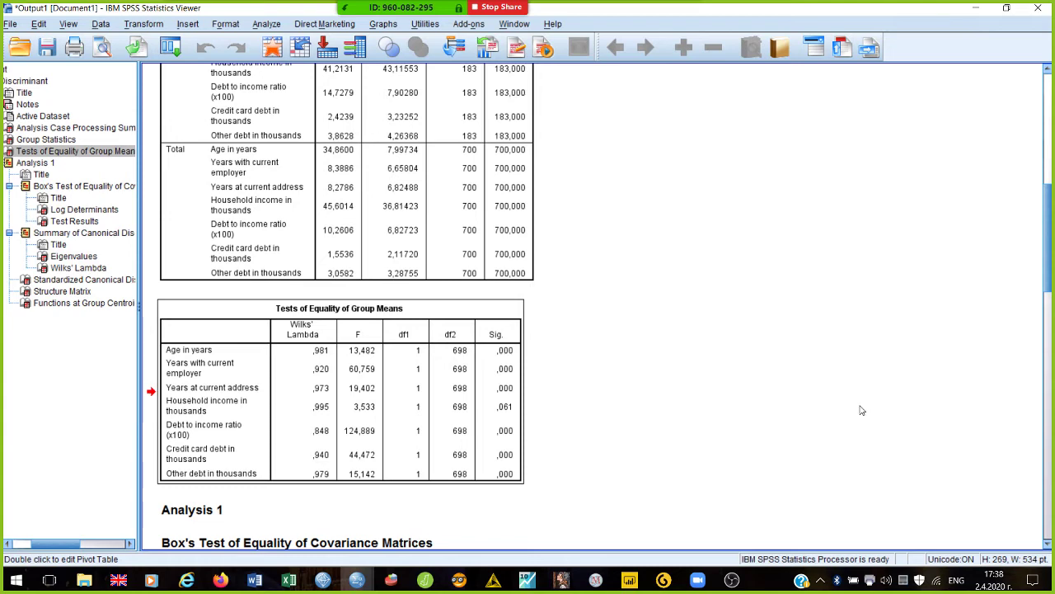
{"action": "scroll", "coordinate": [862, 410], "scroll_direction": "down", "scroll_amount": 5}
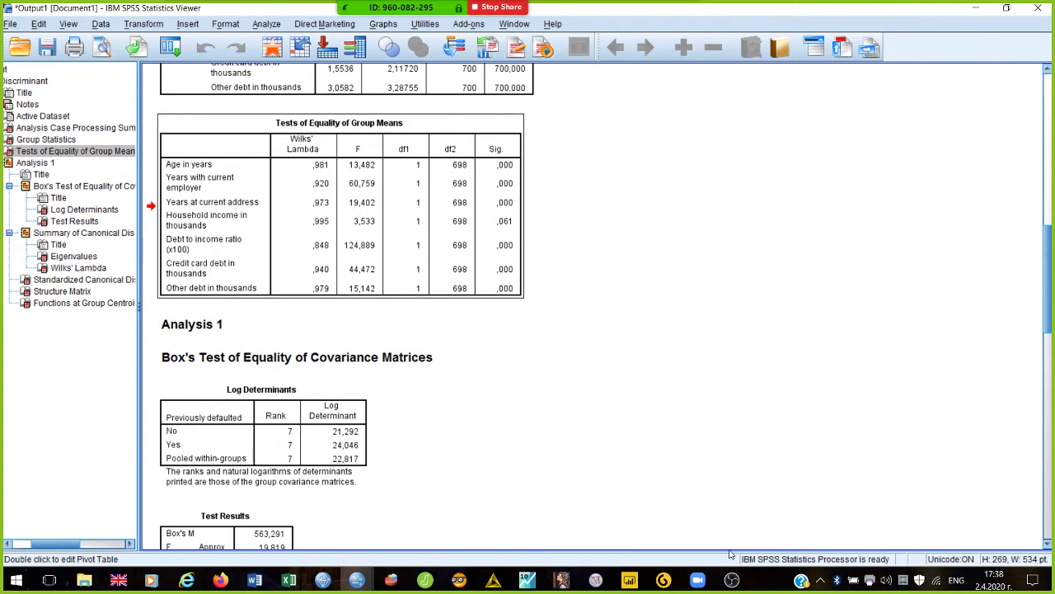
{"action": "mouse_move", "coordinate": [706, 584]}
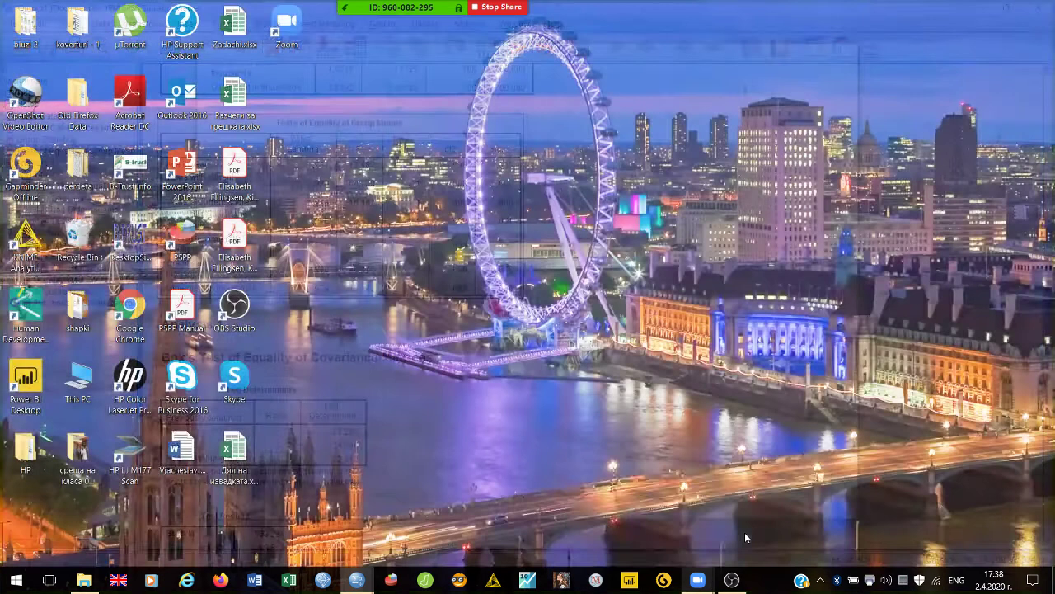
{"action": "left_click", "coordinate": [745, 532]}
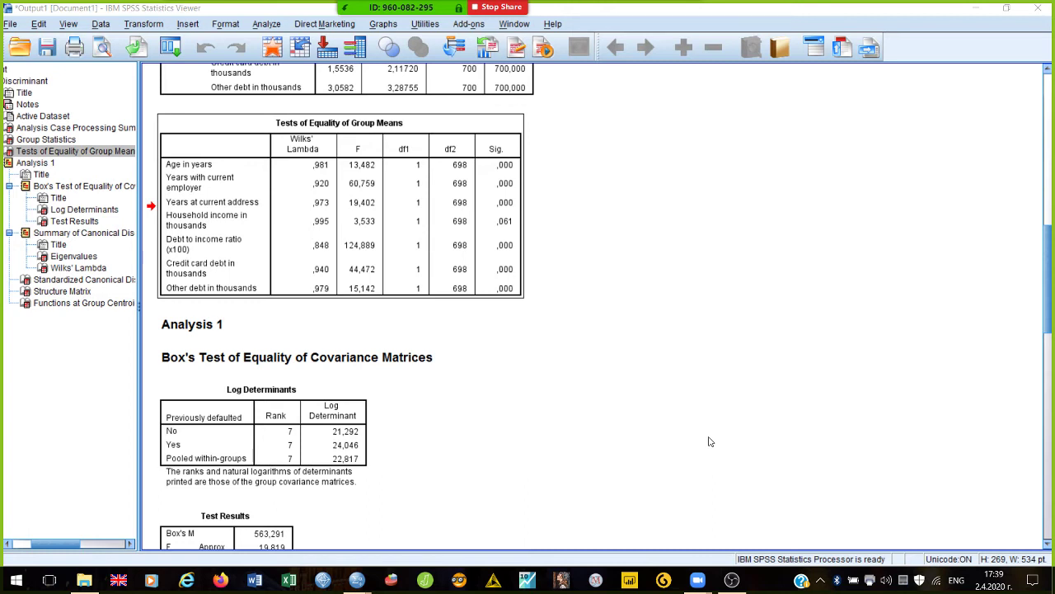
Remove Household income in thousands from the independent variables and rerun the discriminant analysis.
{"action": "left_click", "coordinate": [273, 27]}
{"action": "mouse_move", "coordinate": [327, 61]}
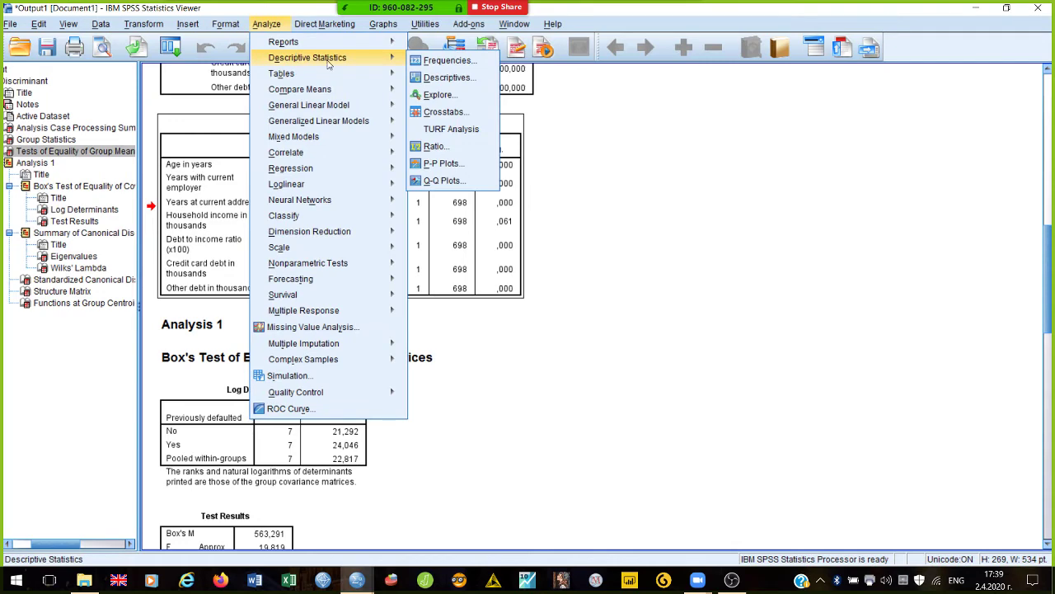
{"action": "mouse_move", "coordinate": [324, 219]}
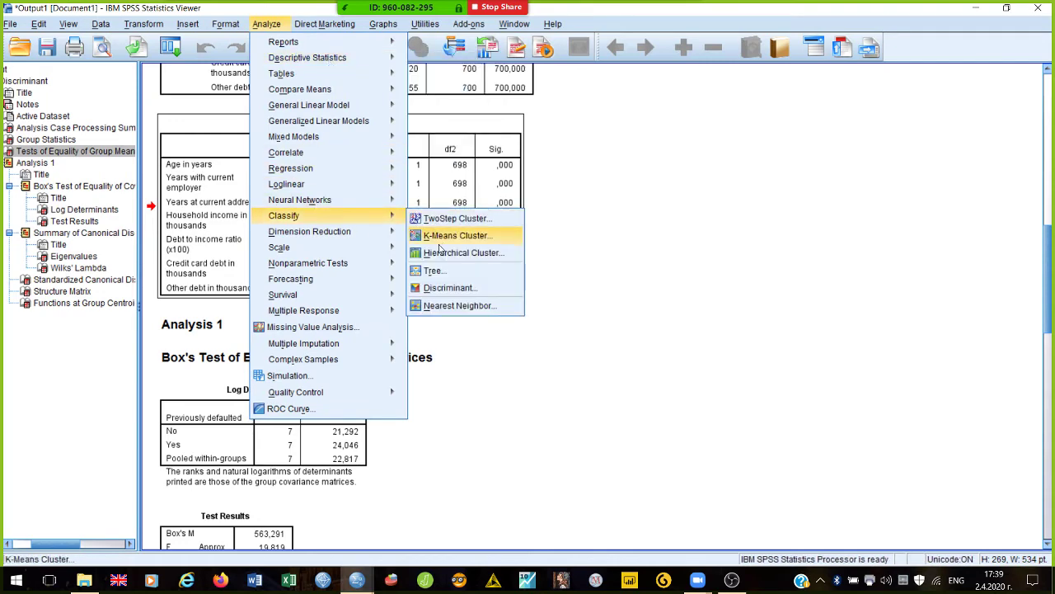
{"action": "left_click", "coordinate": [450, 288]}
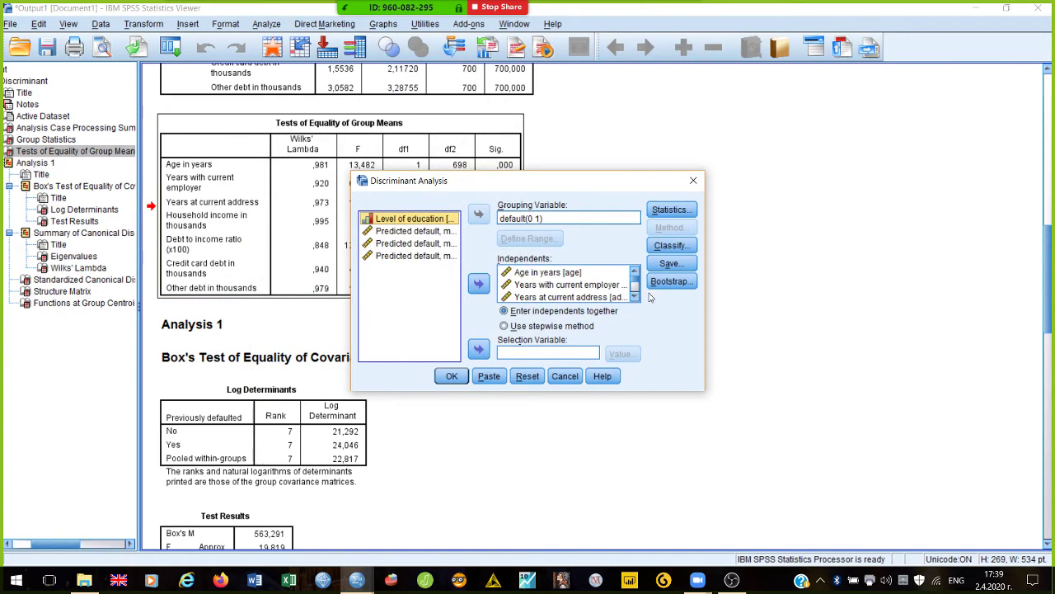
{"action": "left_click", "coordinate": [634, 298]}
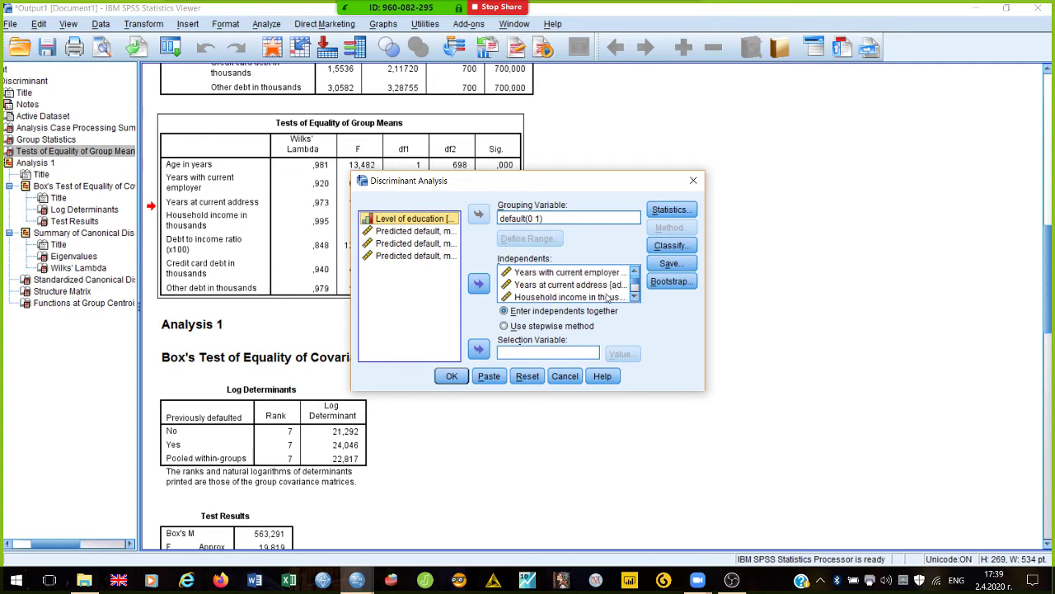
{"action": "double_click", "coordinate": [607, 298]}
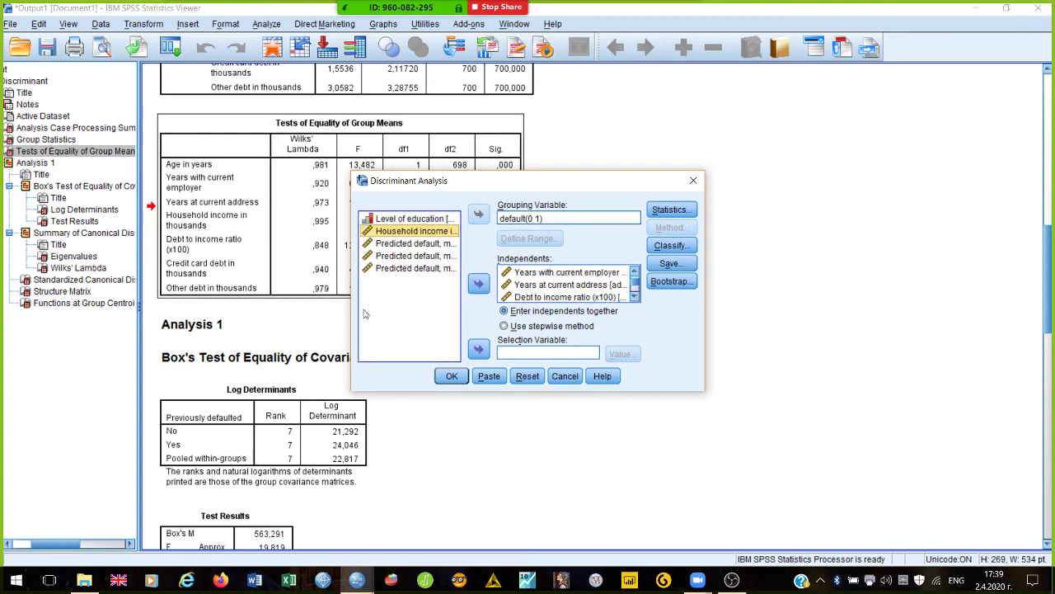
{"action": "left_click", "coordinate": [454, 376]}
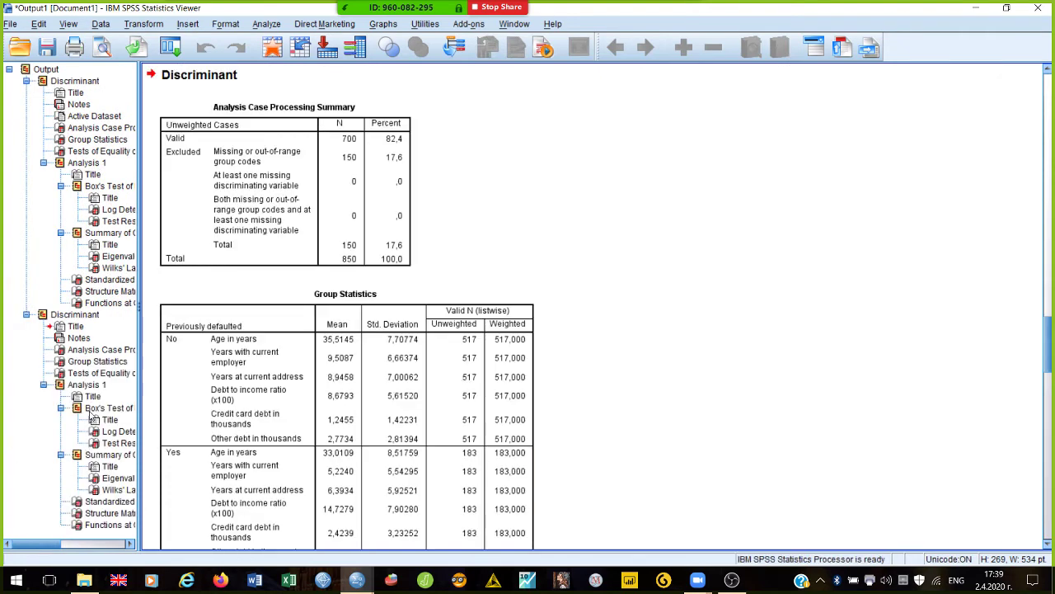
Examine the new Tests of Equality of Group Means table and the Log Determinants and Box's M test results.
{"action": "left_click", "coordinate": [105, 372]}
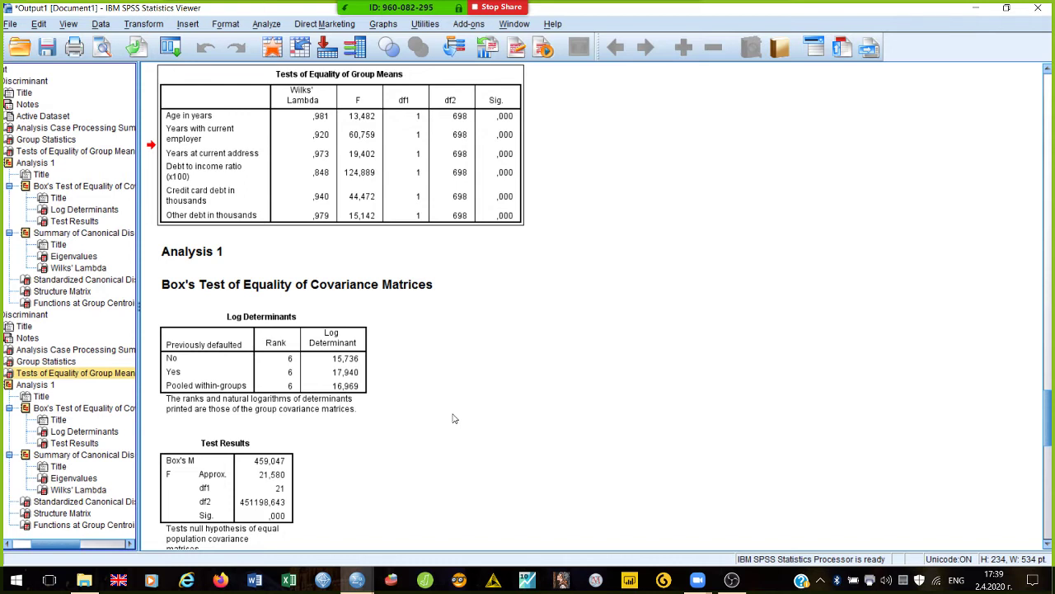
{"action": "scroll", "coordinate": [454, 418], "scroll_direction": "up", "scroll_amount": 1}
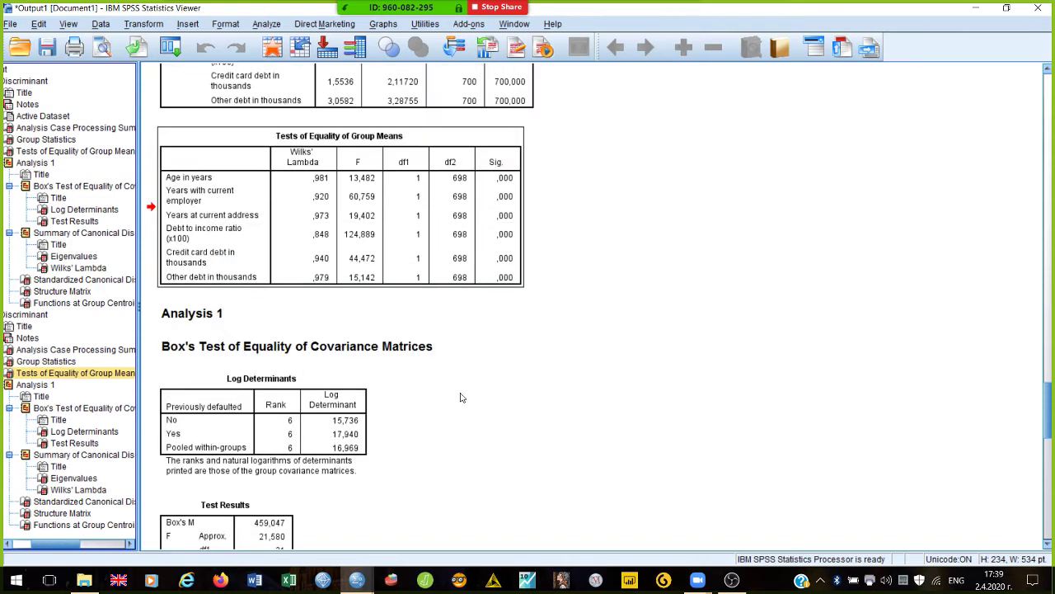
{"action": "left_click", "coordinate": [271, 518]}
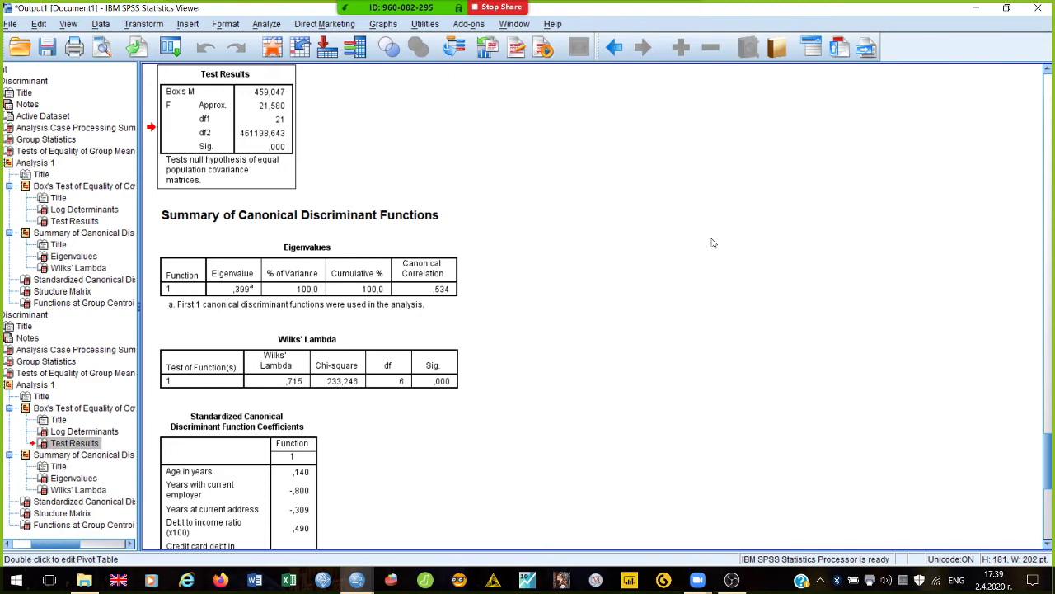
{"action": "scroll", "coordinate": [713, 243], "scroll_direction": "up", "scroll_amount": 3}
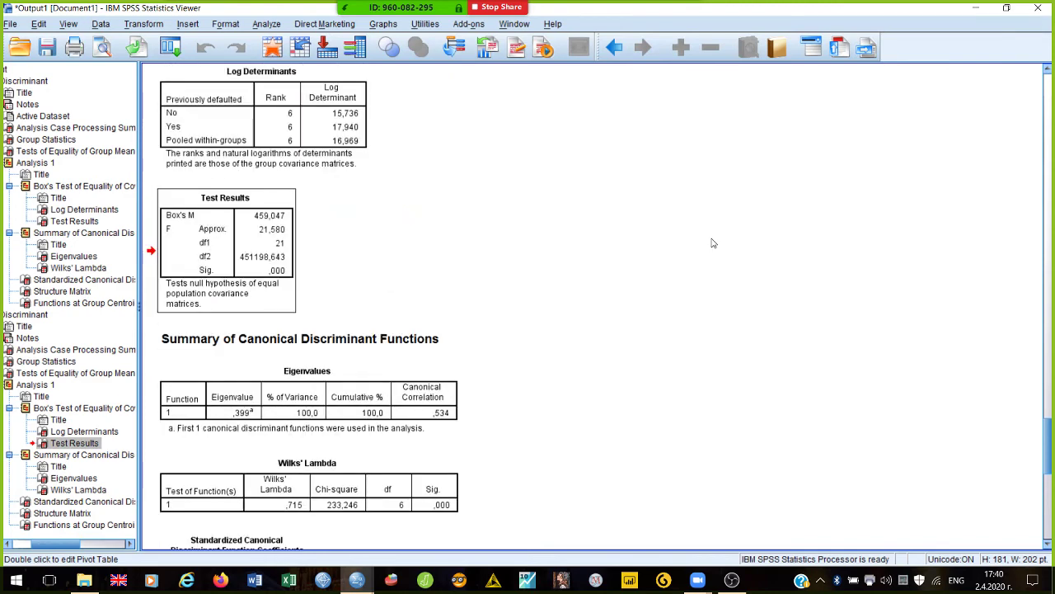
{"action": "scroll", "coordinate": [713, 243], "scroll_direction": "up", "scroll_amount": 3}
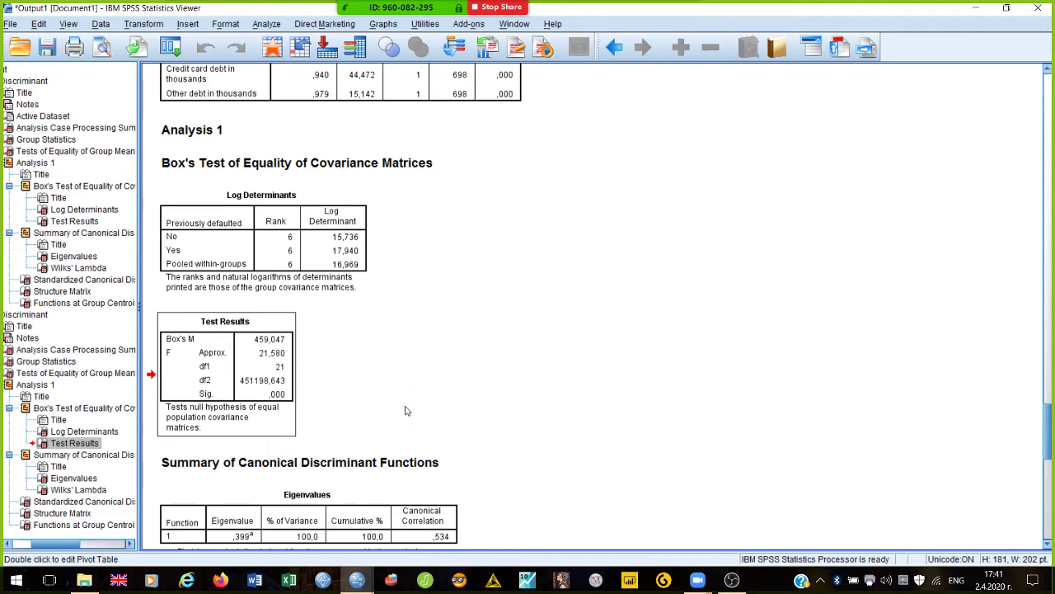
Reopen the discriminant analysis setup and request Fisher's and Unstandardized function coefficients.
{"action": "left_click", "coordinate": [266, 24]}
{"action": "mouse_move", "coordinate": [296, 60]}
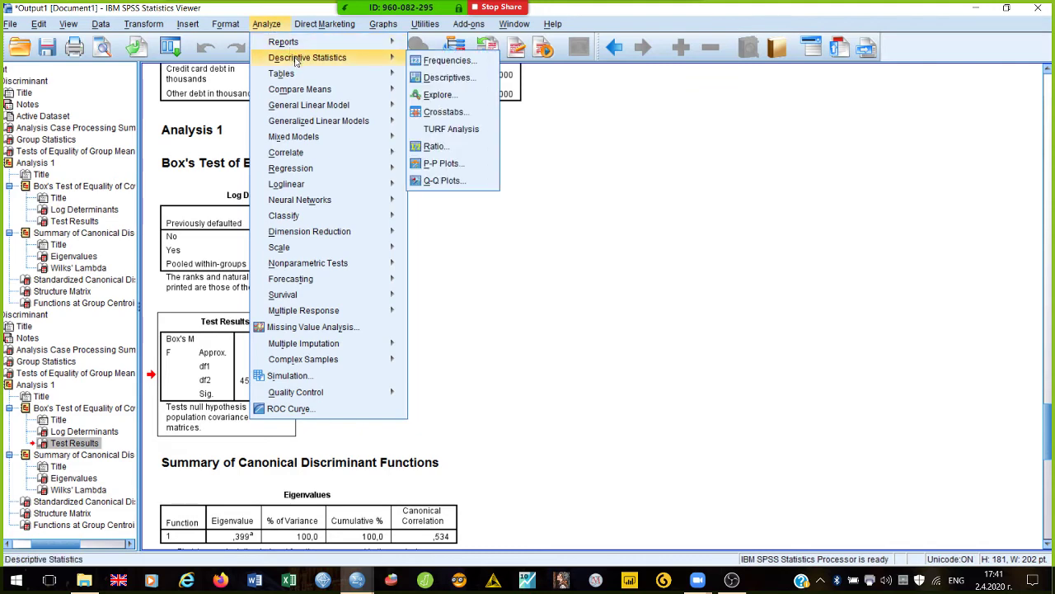
{"action": "mouse_move", "coordinate": [284, 215]}
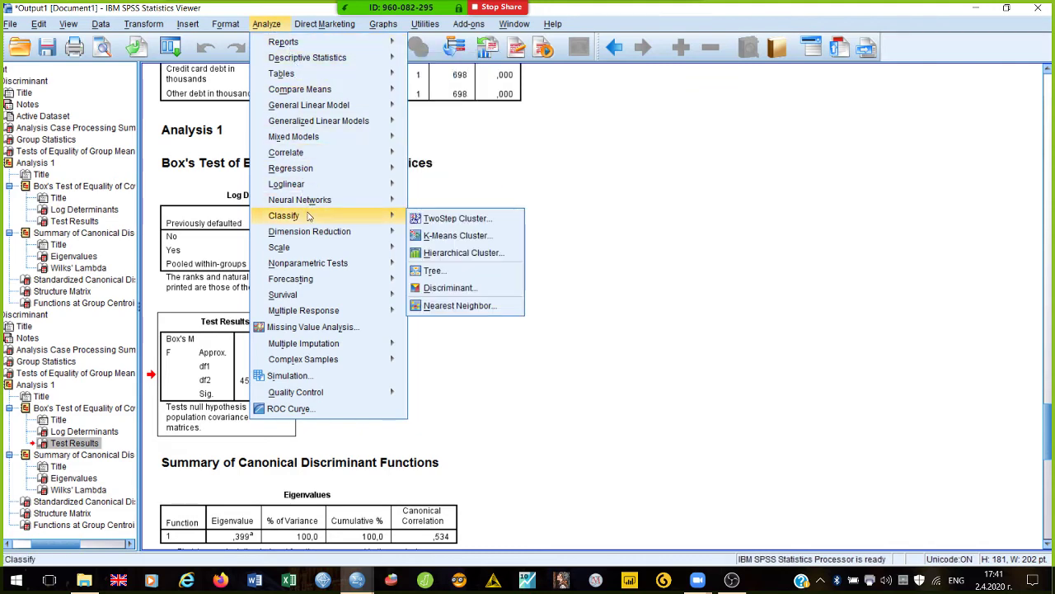
{"action": "left_click", "coordinate": [452, 291]}
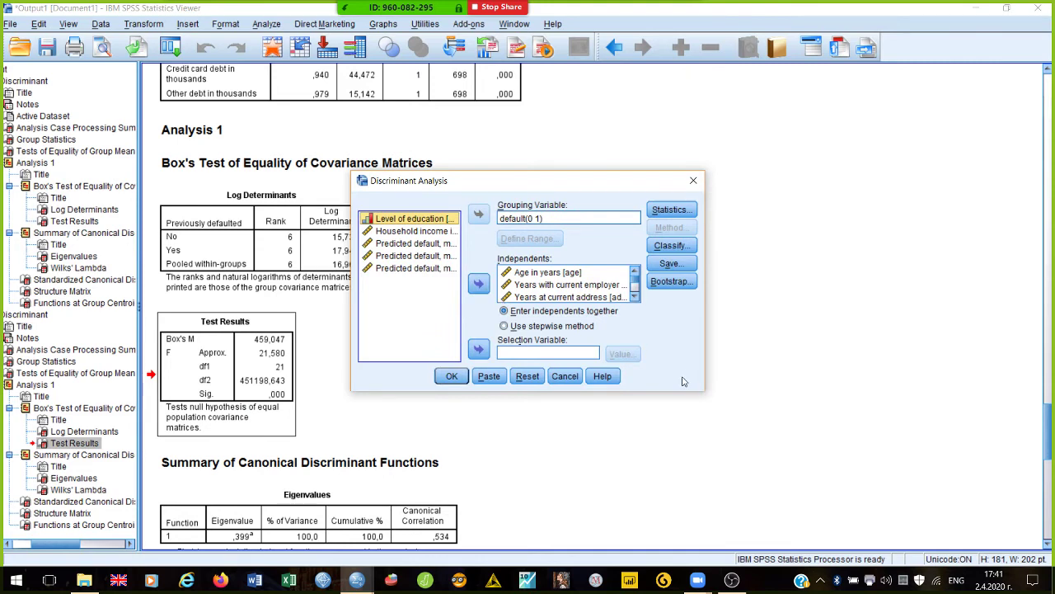
{"action": "left_click", "coordinate": [671, 210]}
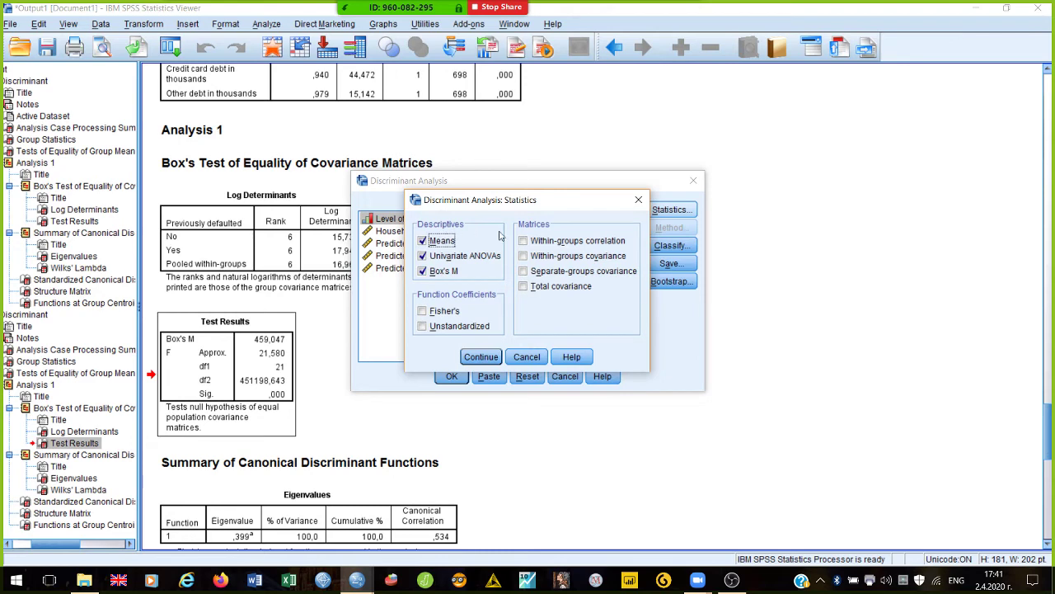
{"action": "left_click", "coordinate": [423, 312]}
{"action": "left_click", "coordinate": [422, 326]}
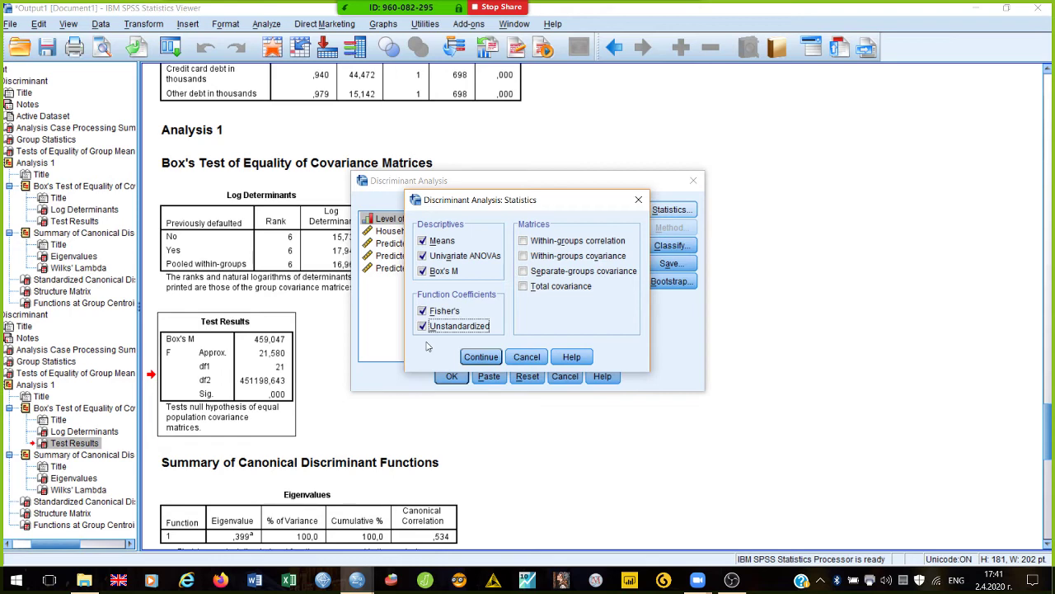
{"action": "left_click", "coordinate": [488, 362]}
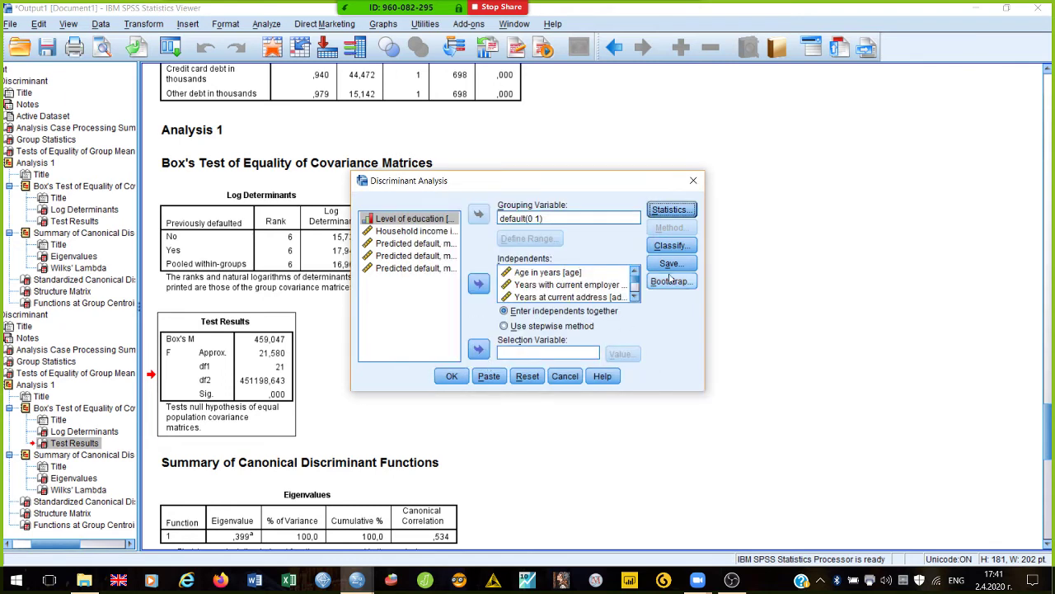
Set the discriminant classification to use the Separate-groups covariance matrix.
{"action": "left_click", "coordinate": [681, 247]}
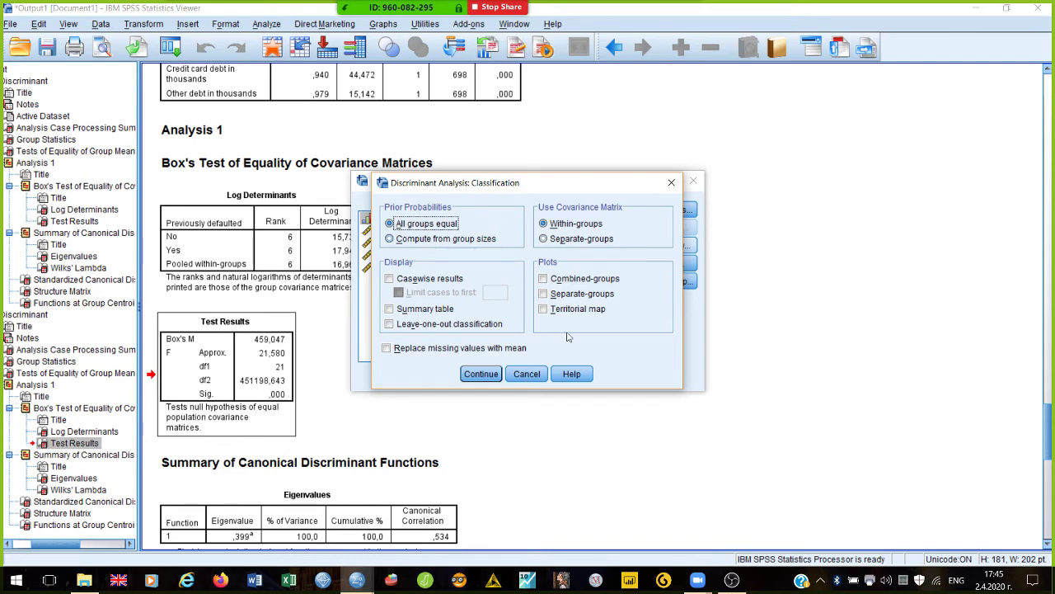
{"action": "left_click", "coordinate": [548, 241]}
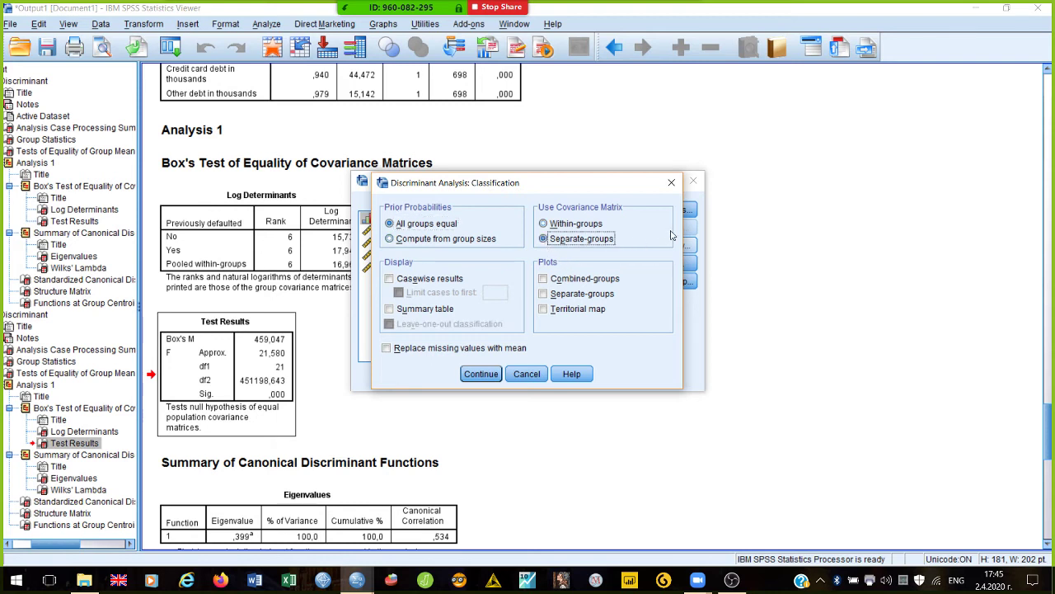
{"action": "left_click", "coordinate": [546, 225]}
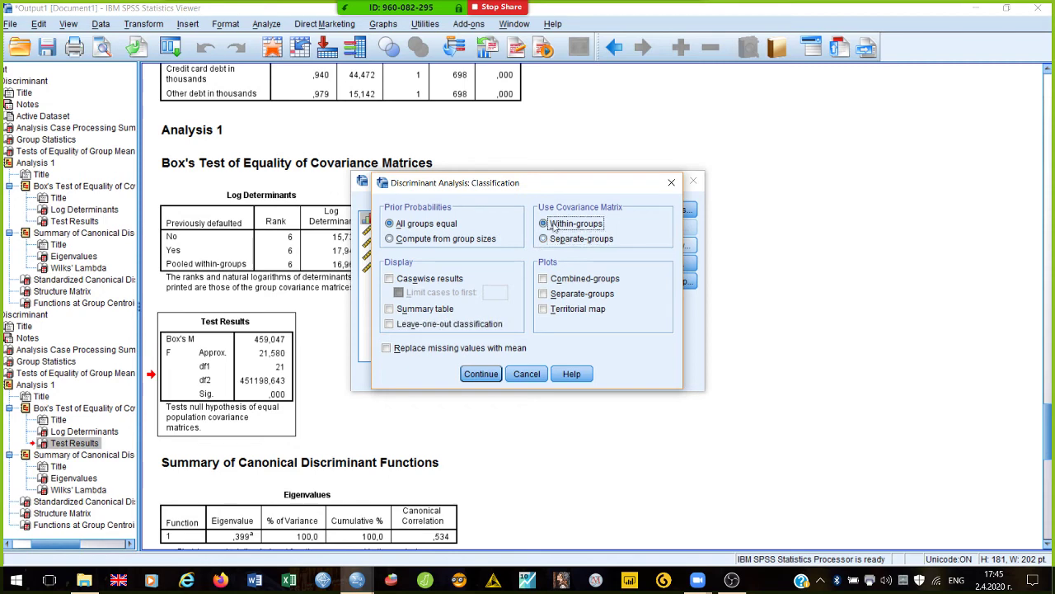
{"action": "left_click", "coordinate": [544, 240]}
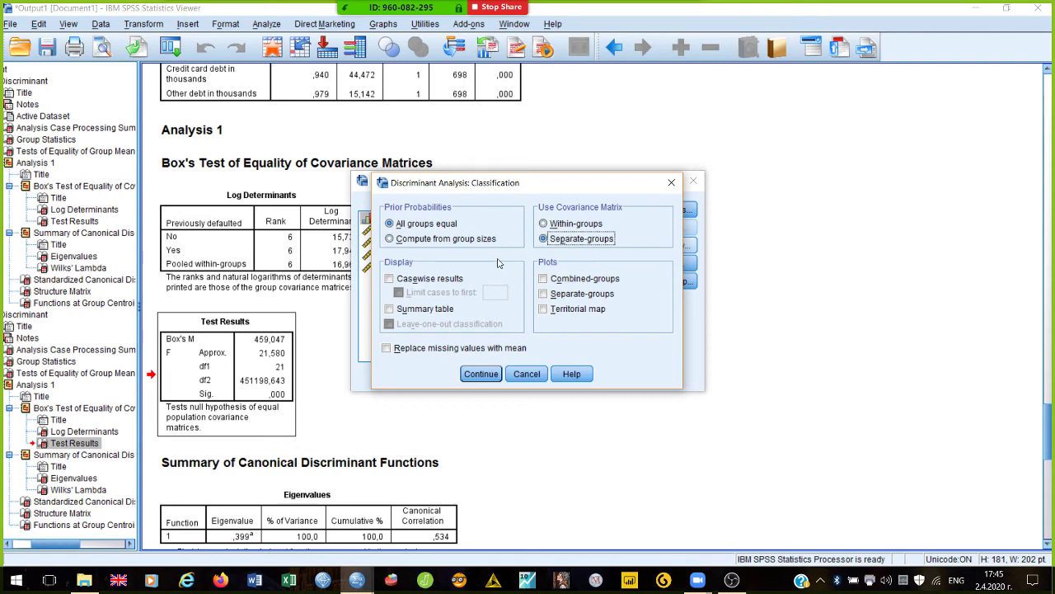
Request a summary table and casewise results limited to the first 20 cases, and rerun the discriminant analysis.
{"action": "left_click", "coordinate": [391, 308]}
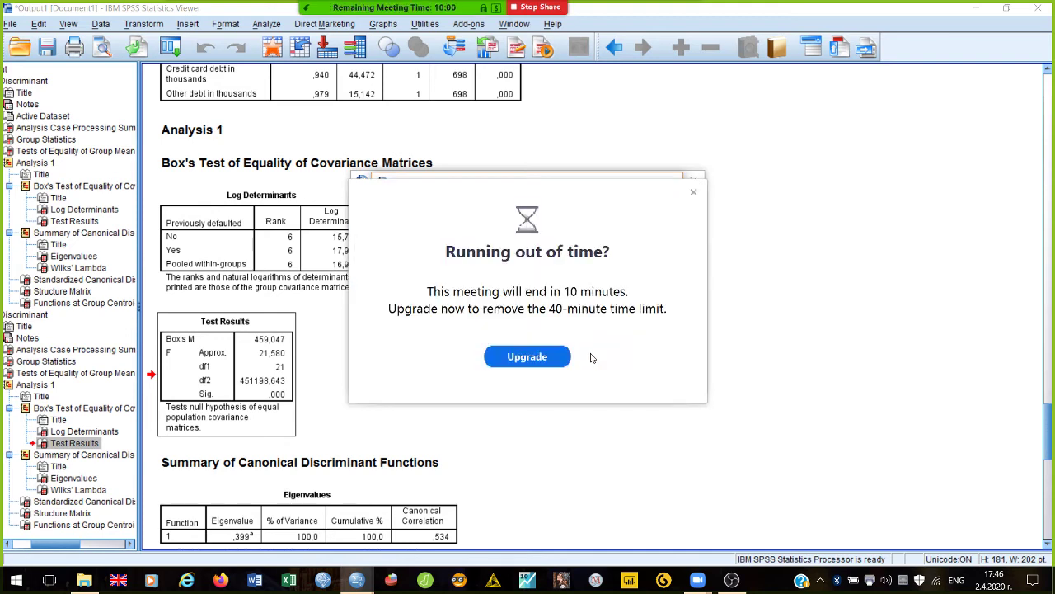
{"action": "left_click", "coordinate": [549, 360]}
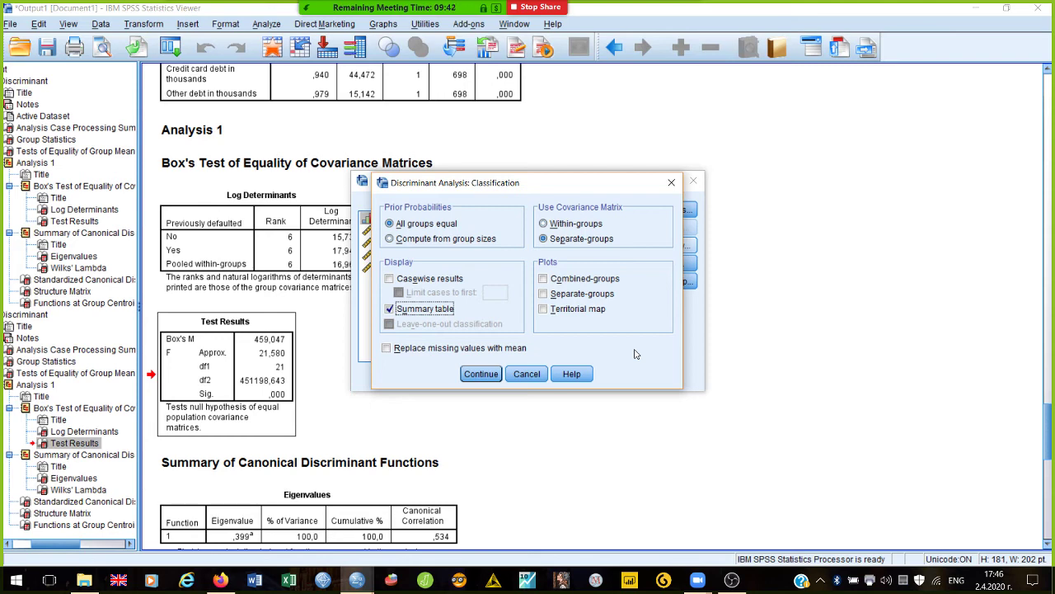
{"action": "left_click", "coordinate": [389, 279]}
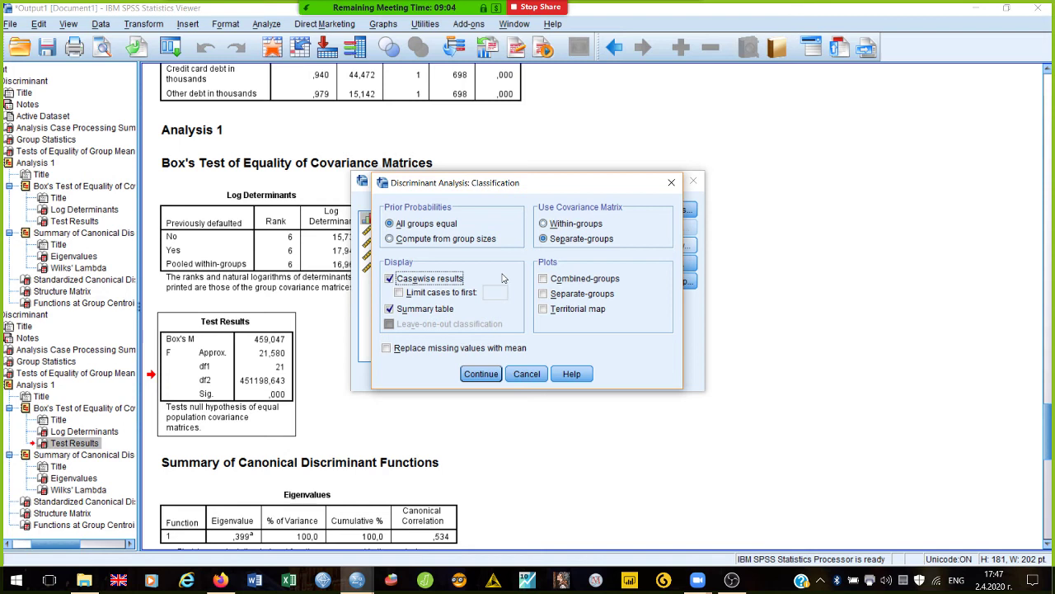
{"action": "left_click", "coordinate": [400, 292]}
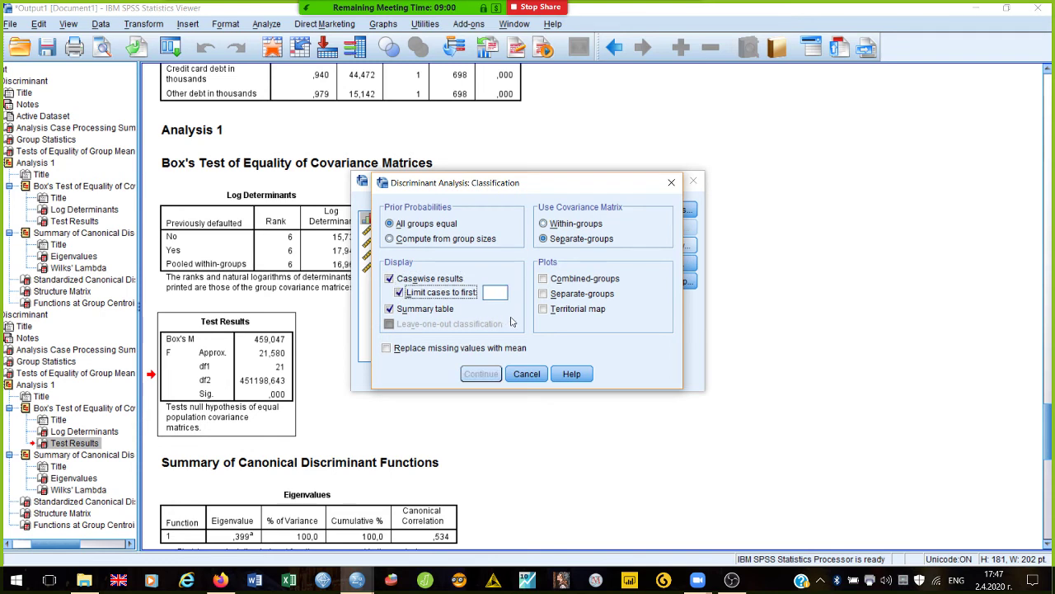
{"action": "left_click", "coordinate": [505, 290]}
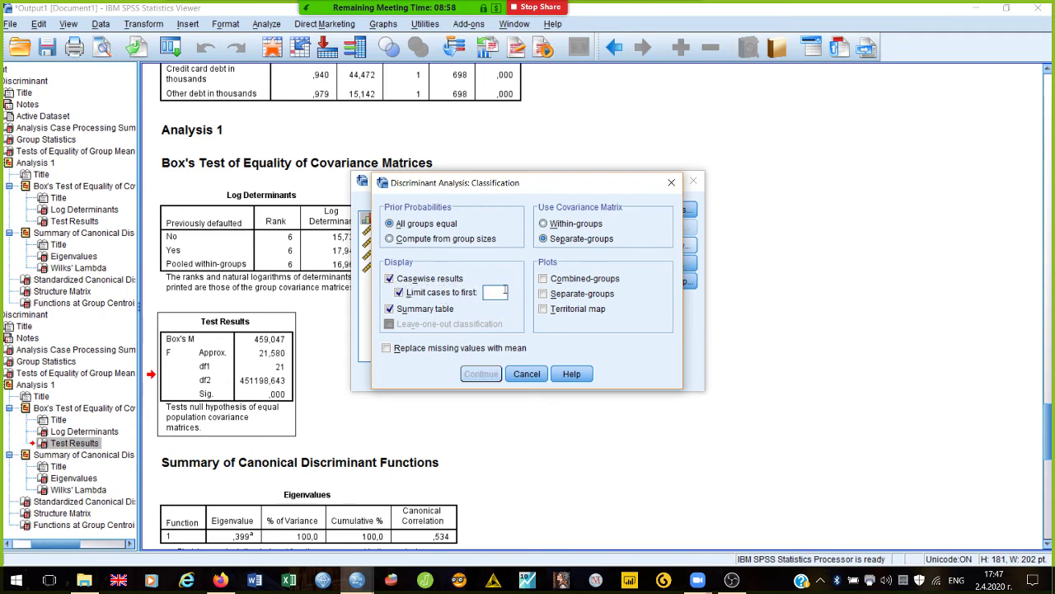
{"action": "type", "text": "20"}
{"action": "left_click", "coordinate": [493, 375]}
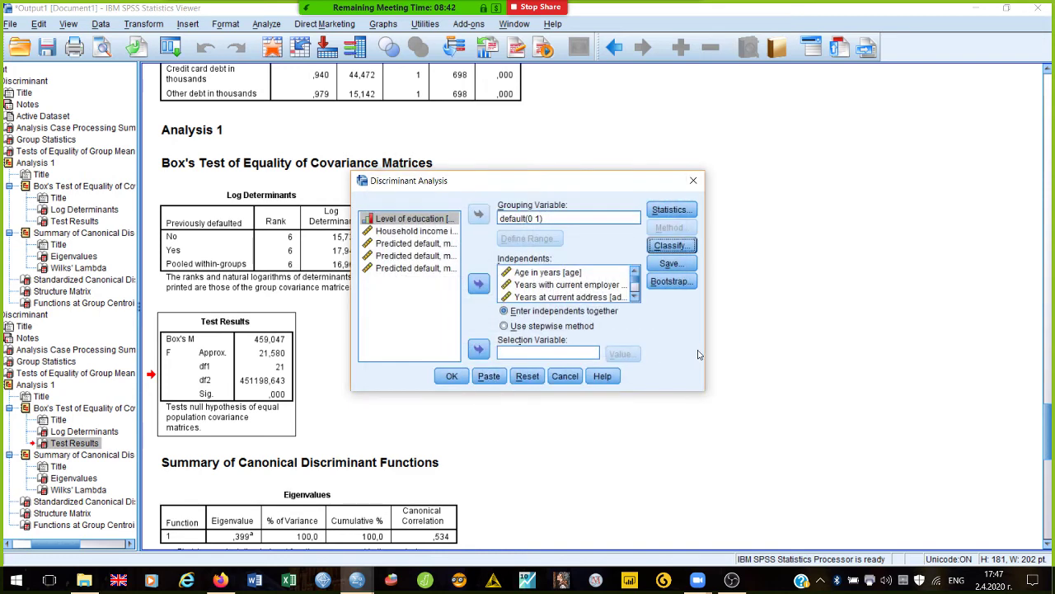
{"action": "left_click", "coordinate": [451, 378]}
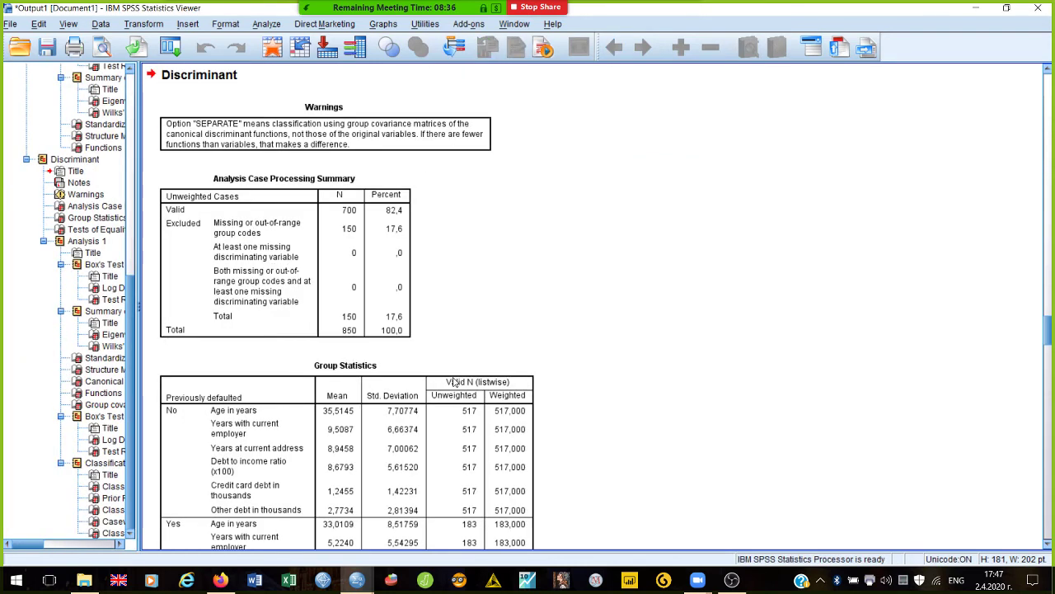
Review the new discriminant output down to the canonical function tables, structure matrix and unstandardized coefficients.
{"action": "left_click", "coordinate": [346, 296]}
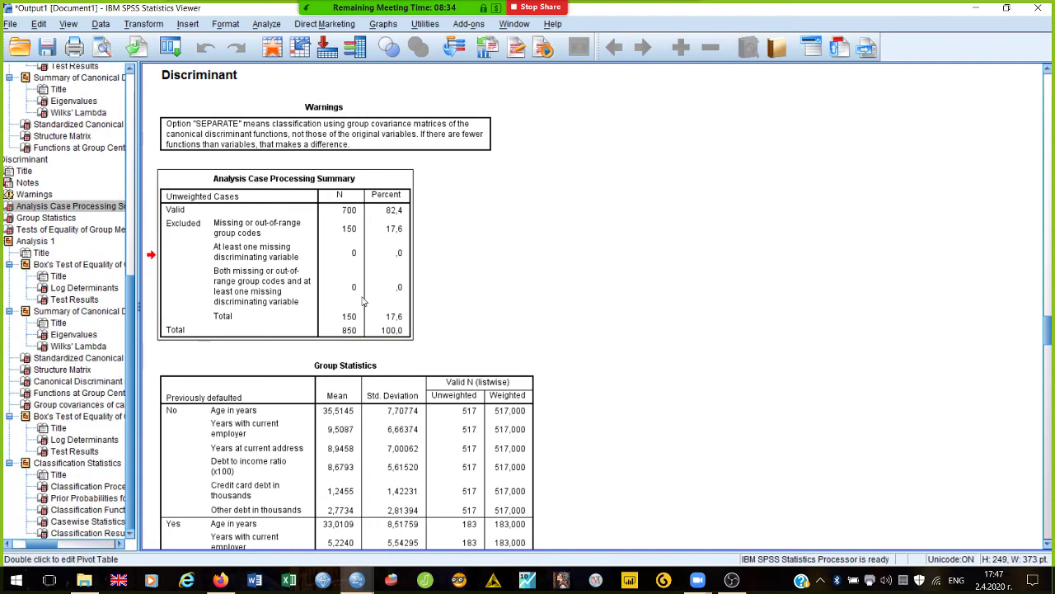
{"action": "scroll", "coordinate": [363, 301], "scroll_direction": "down", "scroll_amount": 10}
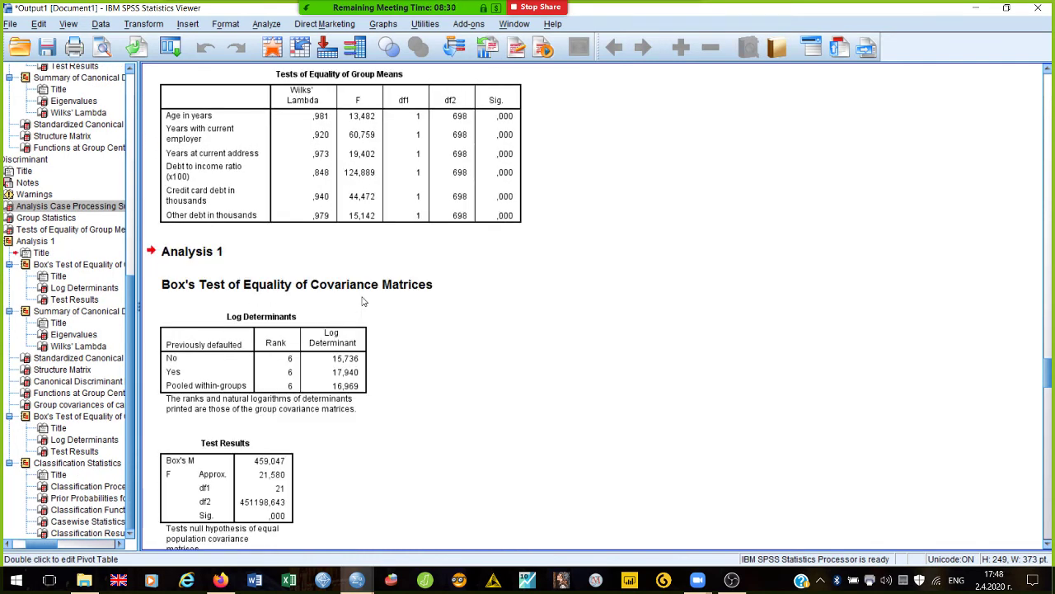
{"action": "scroll", "coordinate": [362, 302], "scroll_direction": "down", "scroll_amount": 5}
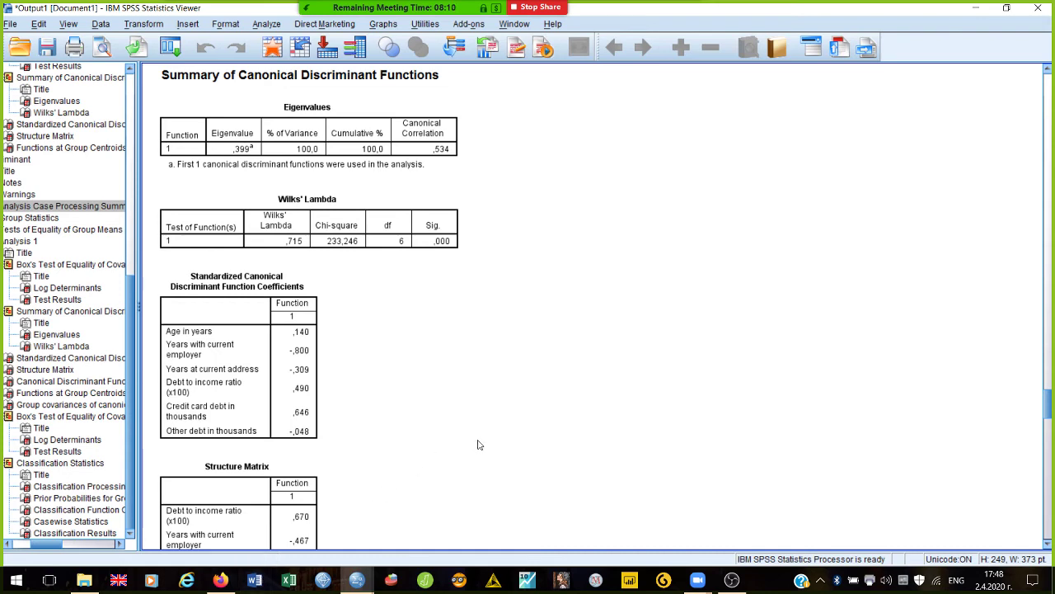
{"action": "scroll", "coordinate": [478, 444], "scroll_direction": "down", "scroll_amount": 8}
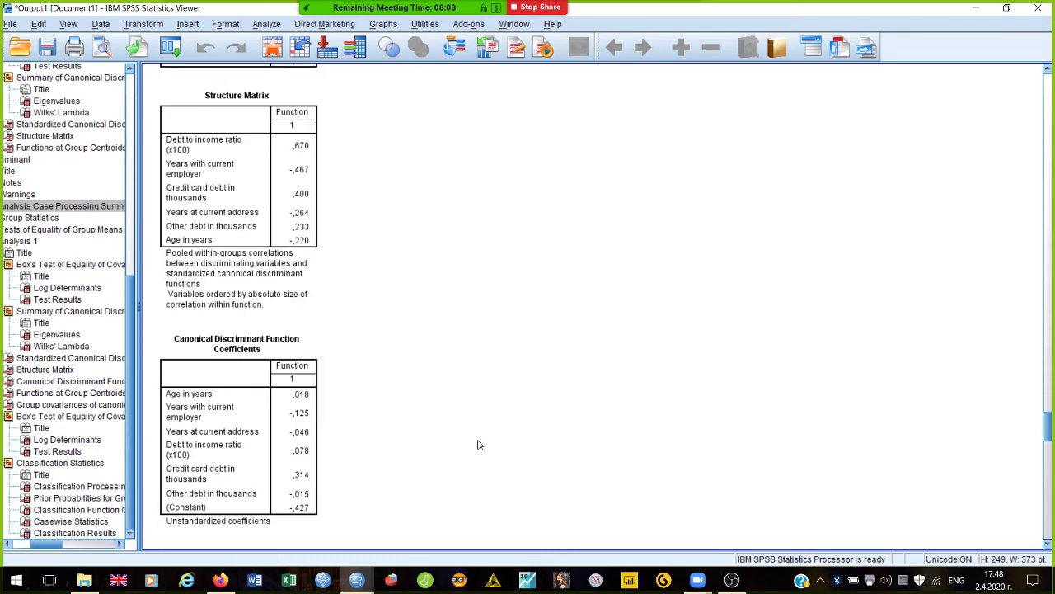
{"action": "scroll", "coordinate": [478, 444], "scroll_direction": "up", "scroll_amount": 8}
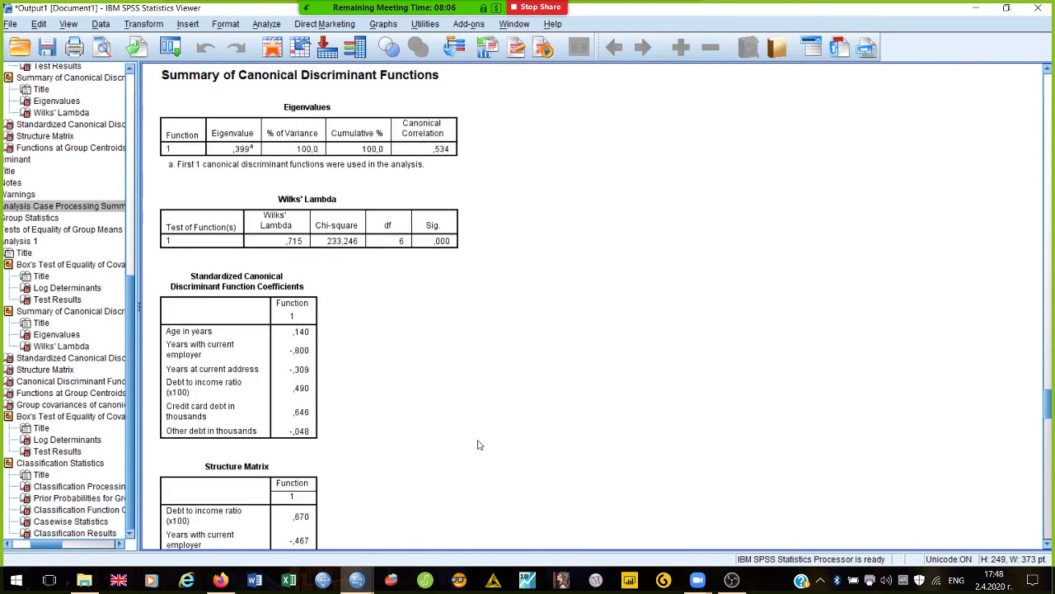
Switch to Word and create a blank document.
{"action": "left_click", "coordinate": [254, 579]}
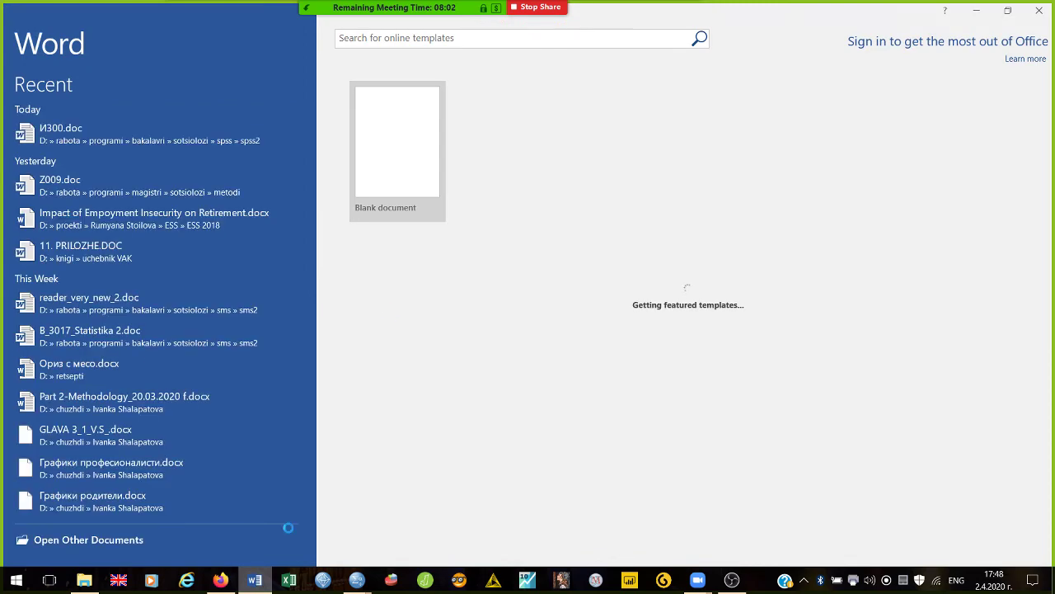
{"action": "left_click", "coordinate": [402, 141]}
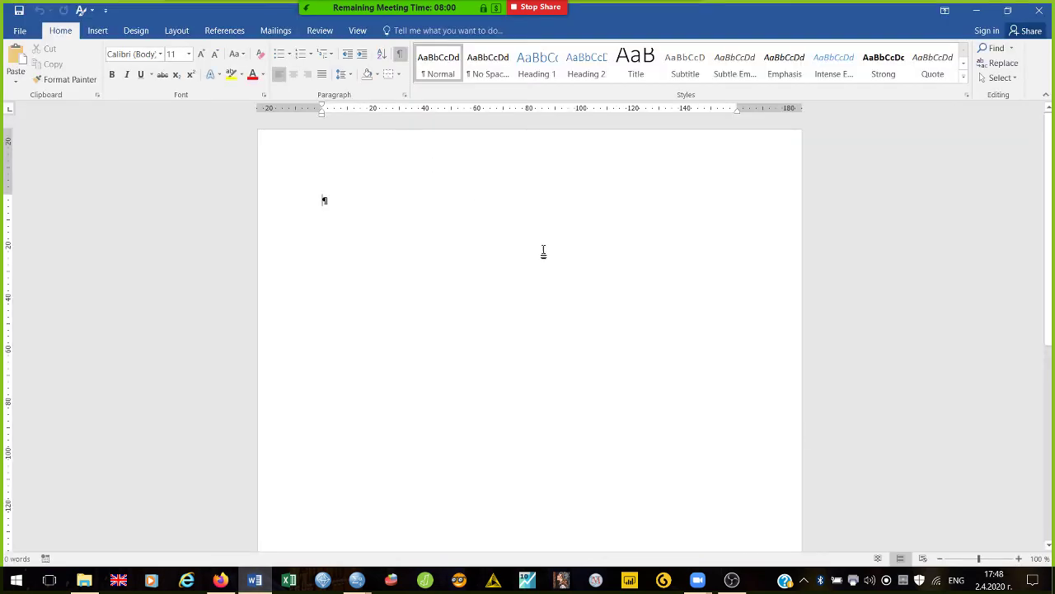
{"action": "left_click", "coordinate": [1018, 559]}
{"action": "left_click", "coordinate": [1019, 559]}
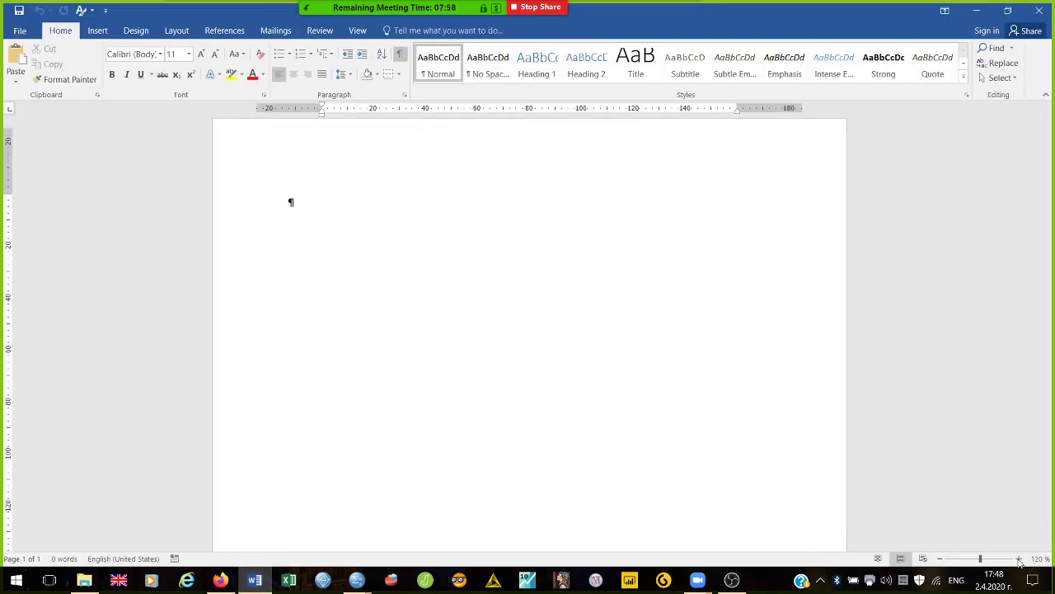
{"action": "left_click", "coordinate": [1018, 559]}
{"action": "left_click", "coordinate": [1018, 559]}
{"action": "left_click", "coordinate": [1019, 559]}
{"action": "left_click", "coordinate": [1018, 559]}
{"action": "left_click", "coordinate": [1019, 559]}
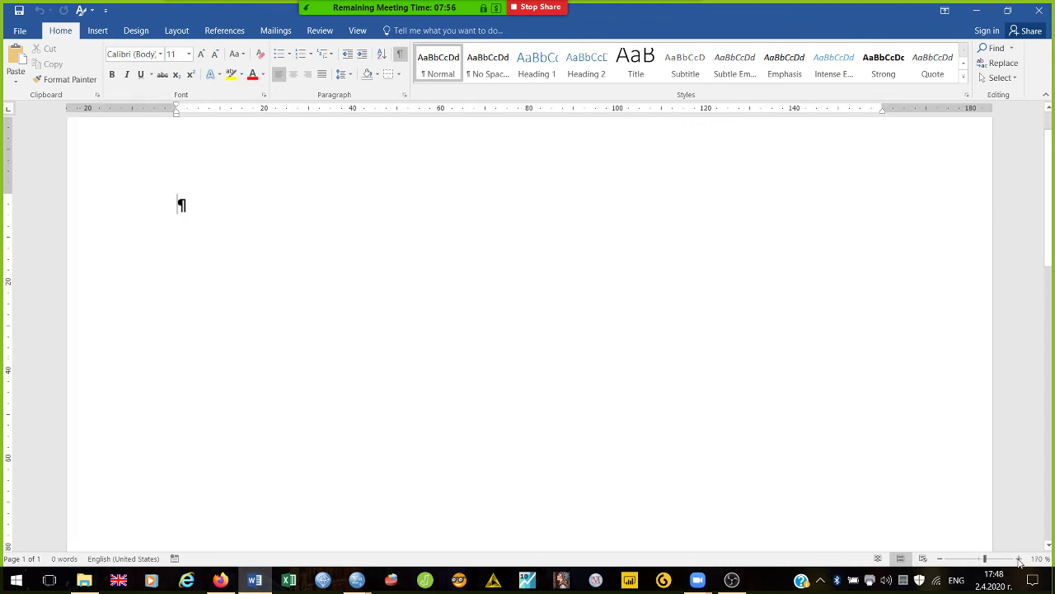
Insert a new equation and enter a + b with the subscript 1 on b.
{"action": "left_click", "coordinate": [98, 32]}
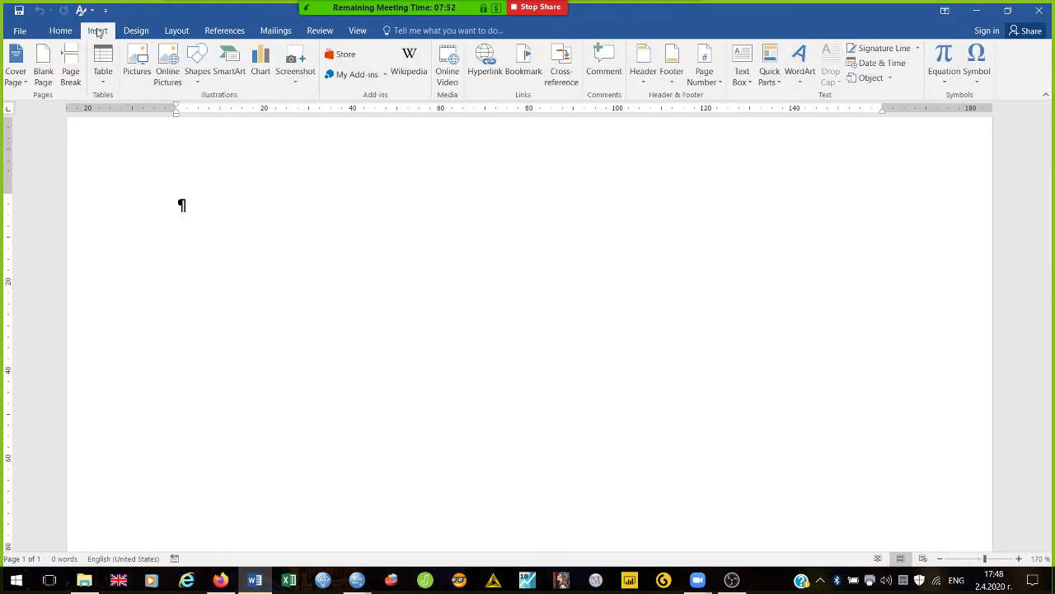
{"action": "left_click", "coordinate": [945, 58]}
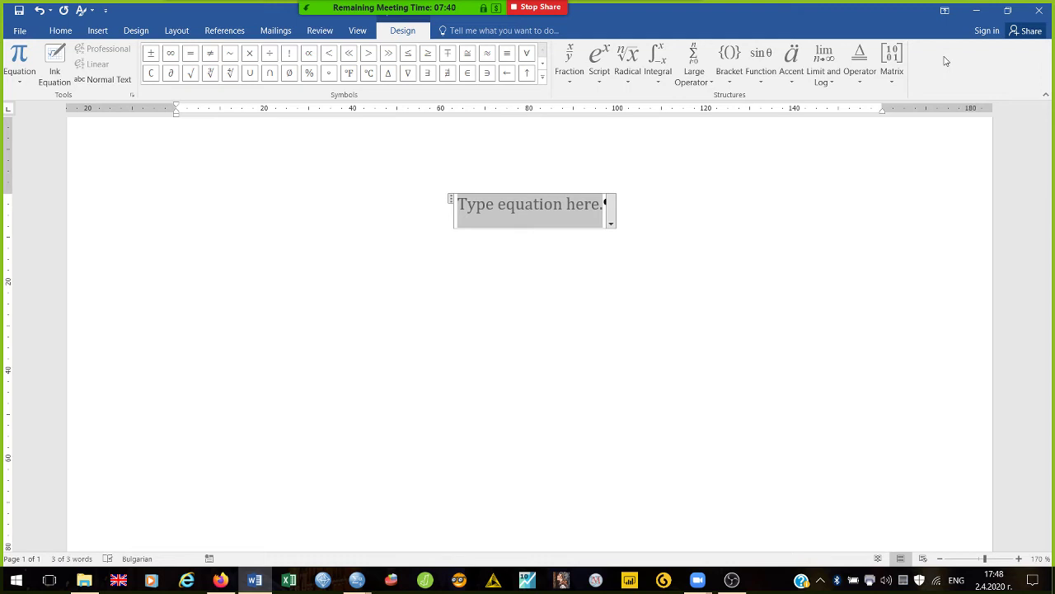
{"action": "type", "text": "a+"}
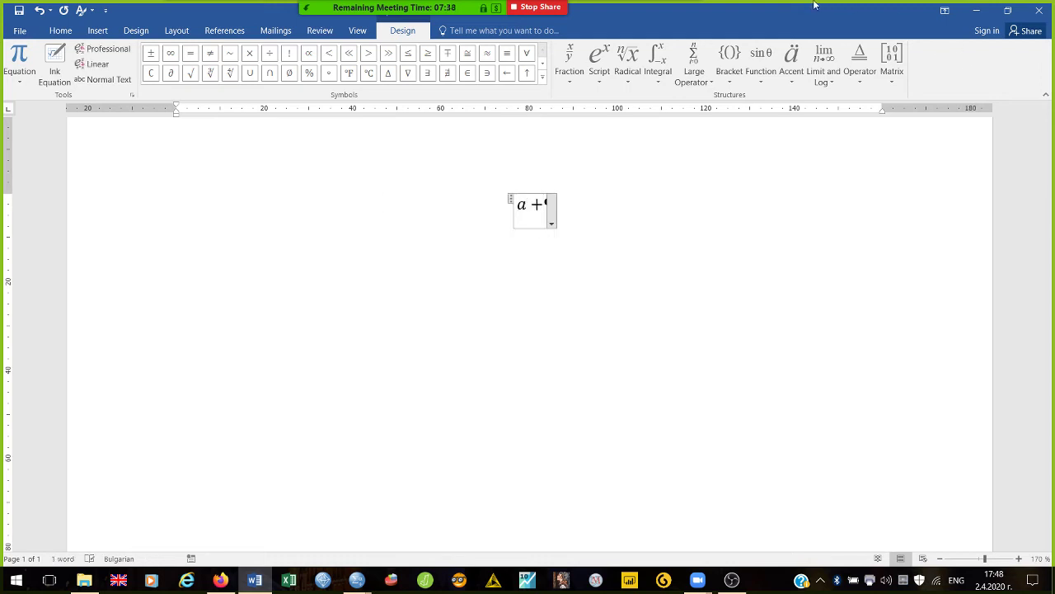
{"action": "left_click", "coordinate": [599, 58]}
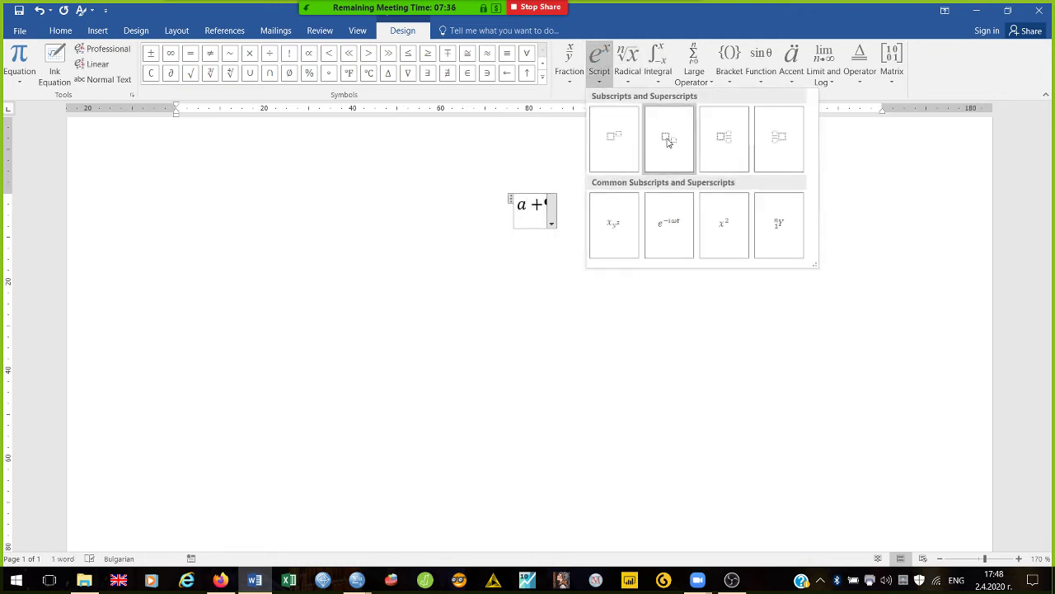
{"action": "left_click", "coordinate": [668, 140]}
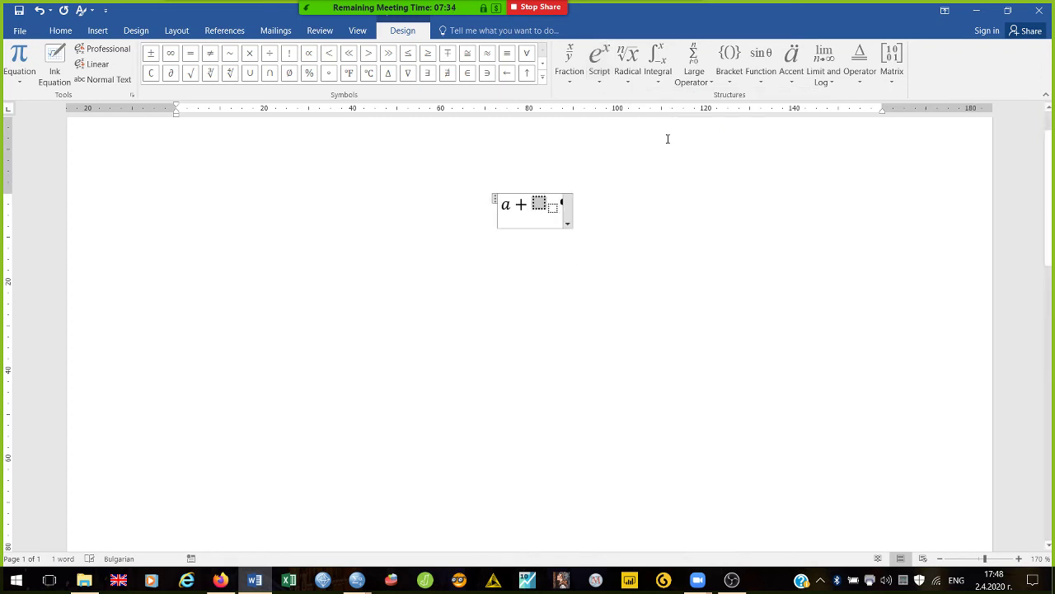
{"action": "type", "text": "b1"}
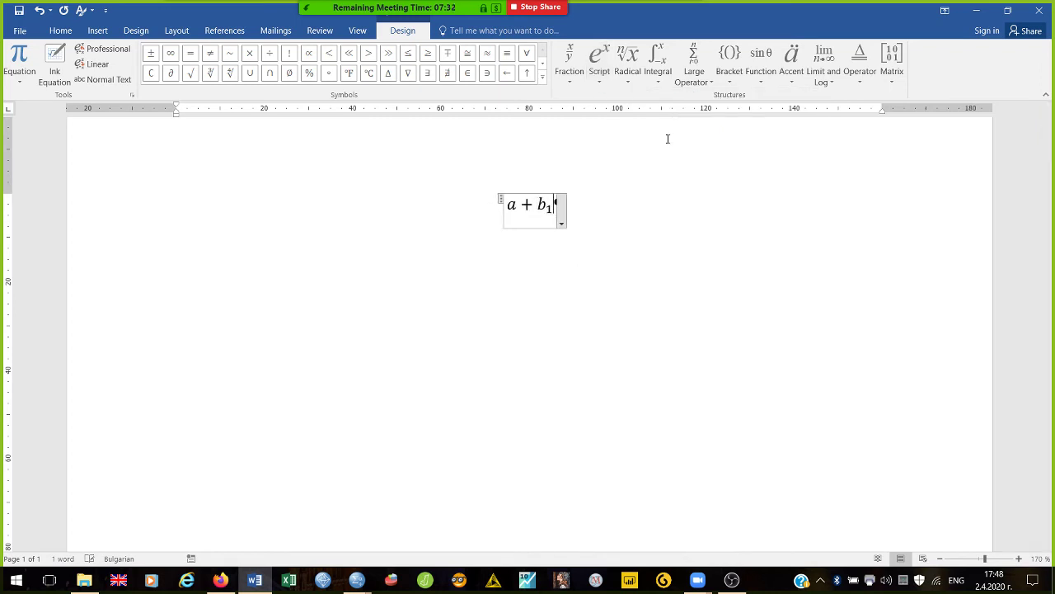
Extend the equation after the first coefficient with a multiplication dot, X with subscript 1, and a plus sign.
{"action": "type", "text": "."}
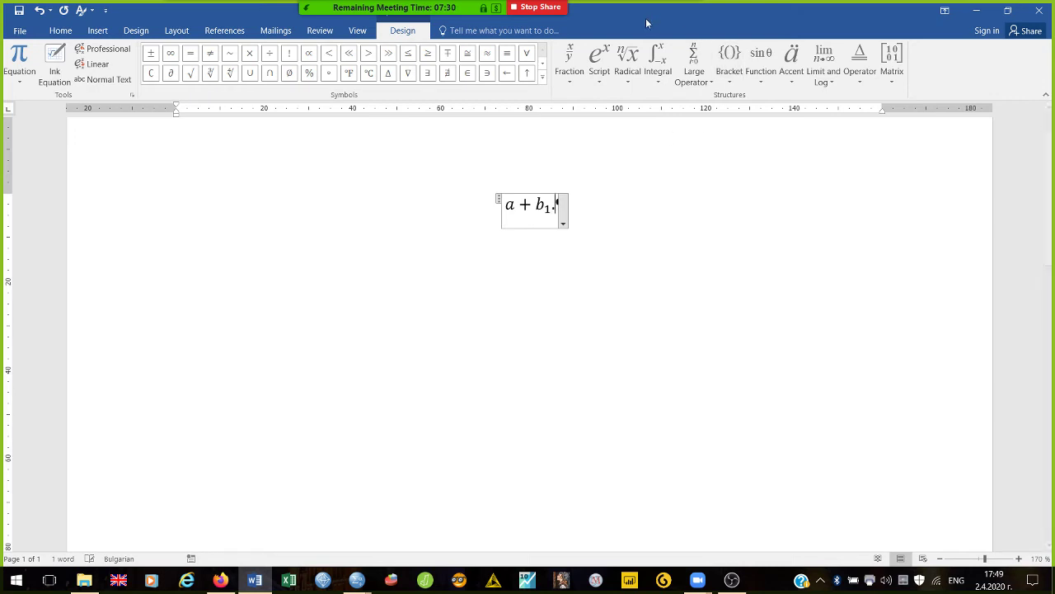
{"action": "left_click", "coordinate": [599, 61]}
{"action": "left_click", "coordinate": [665, 137]}
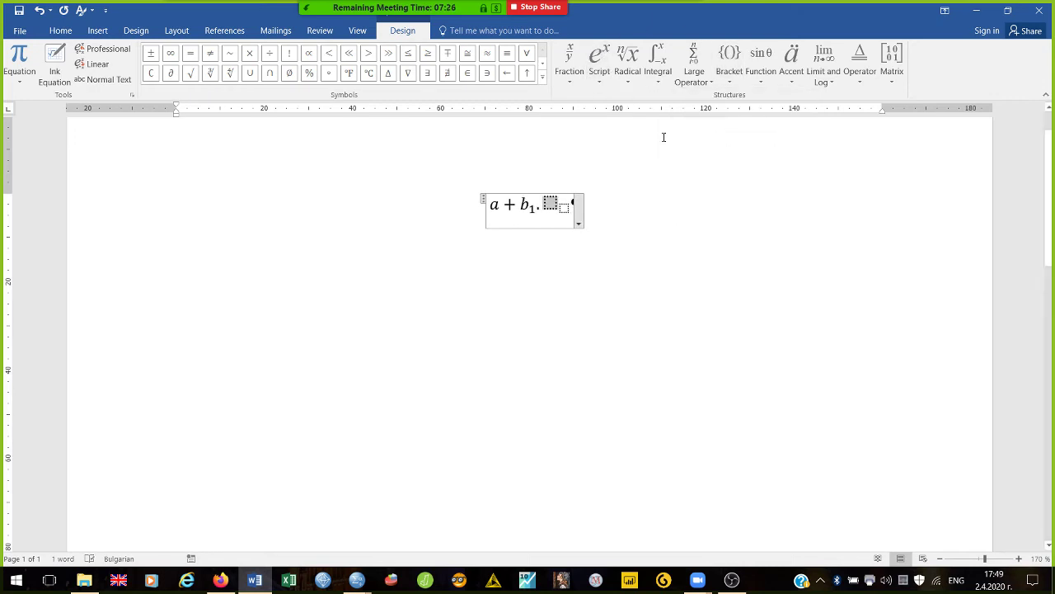
{"action": "type", "text": "X"}
{"action": "key", "text": "Right"}
{"action": "type", "text": "1"}
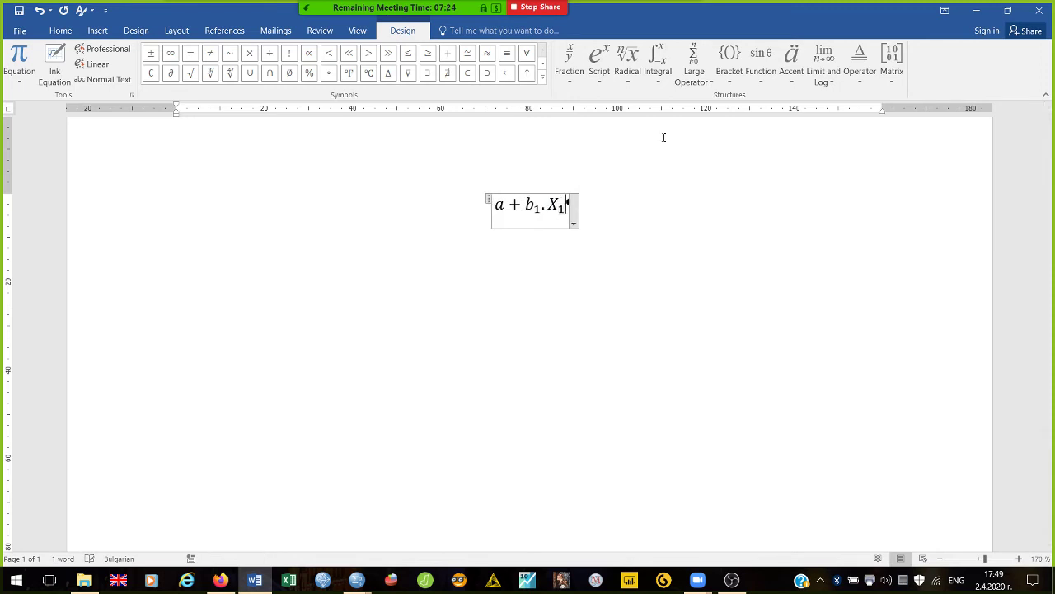
{"action": "key", "text": "Right"}
{"action": "type", "text": "+"}
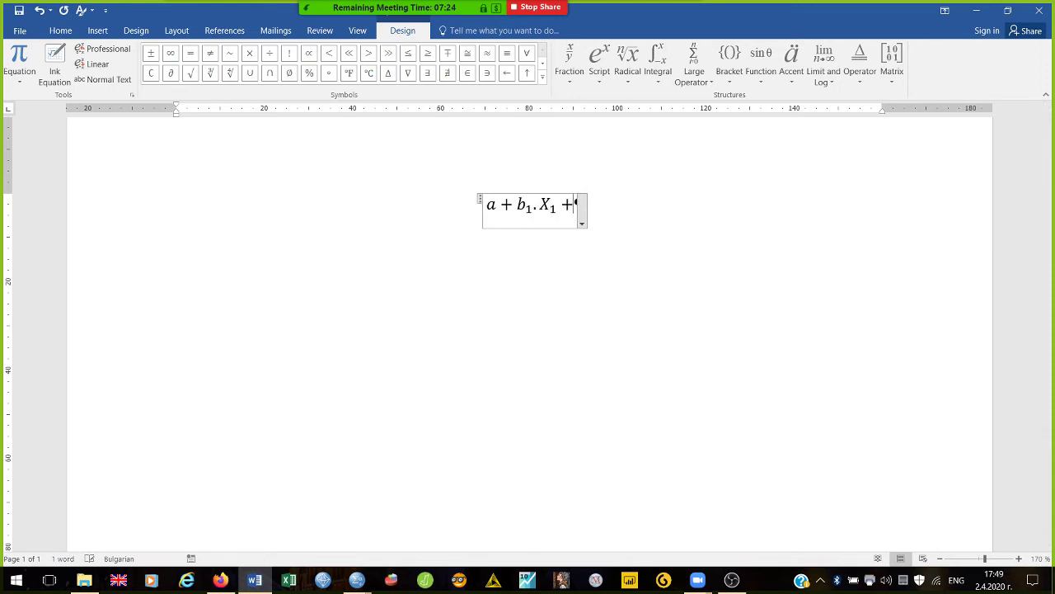
Add the second coefficient to the equation as b with the subscript 2.
{"action": "left_click", "coordinate": [599, 53]}
{"action": "left_click", "coordinate": [668, 137]}
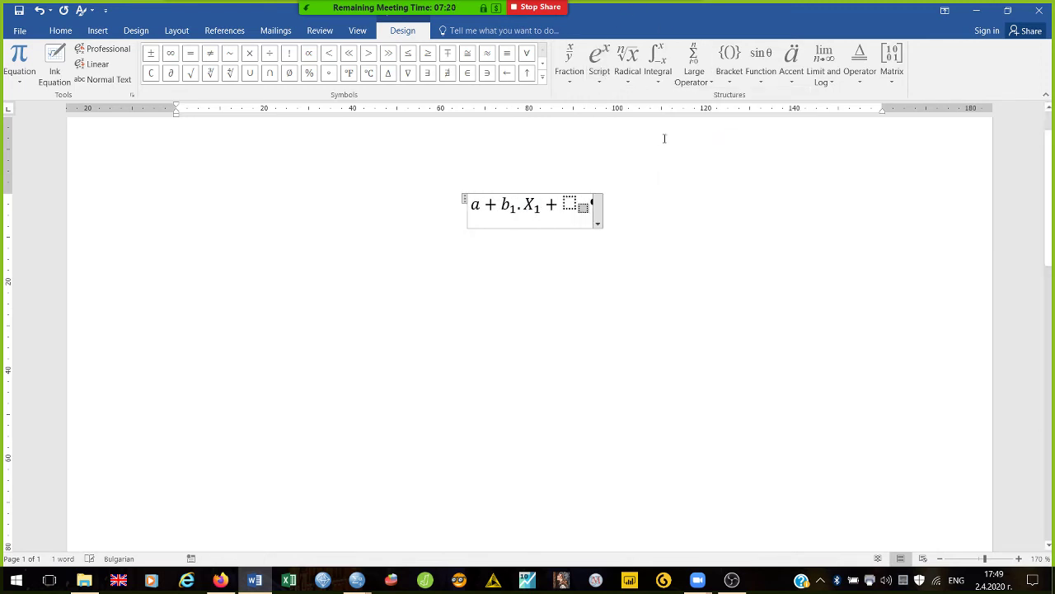
{"action": "type", "text": "b"}
{"action": "key", "text": "Right"}
{"action": "type", "text": "2"}
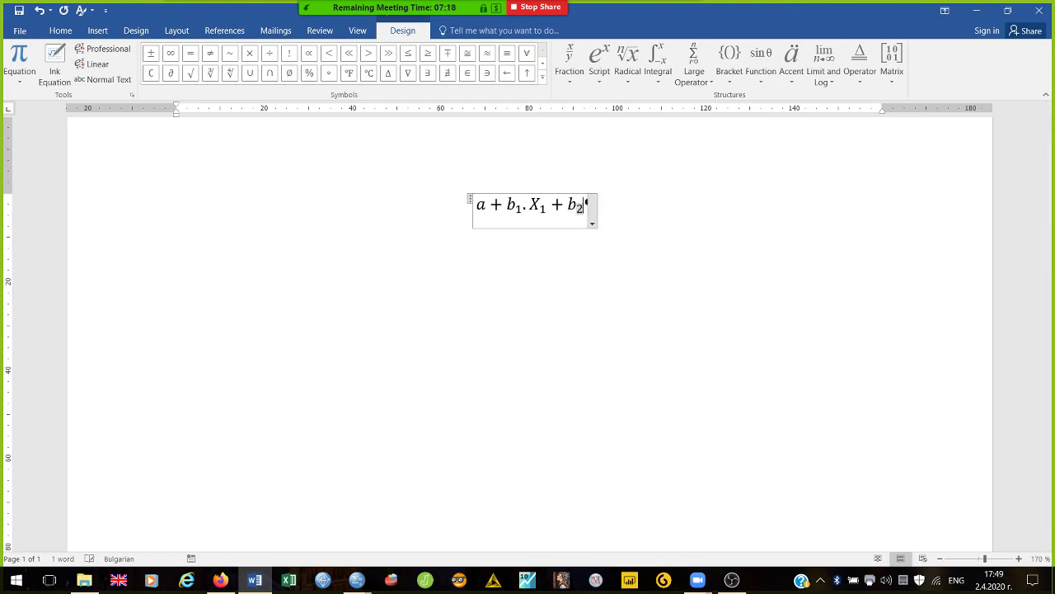